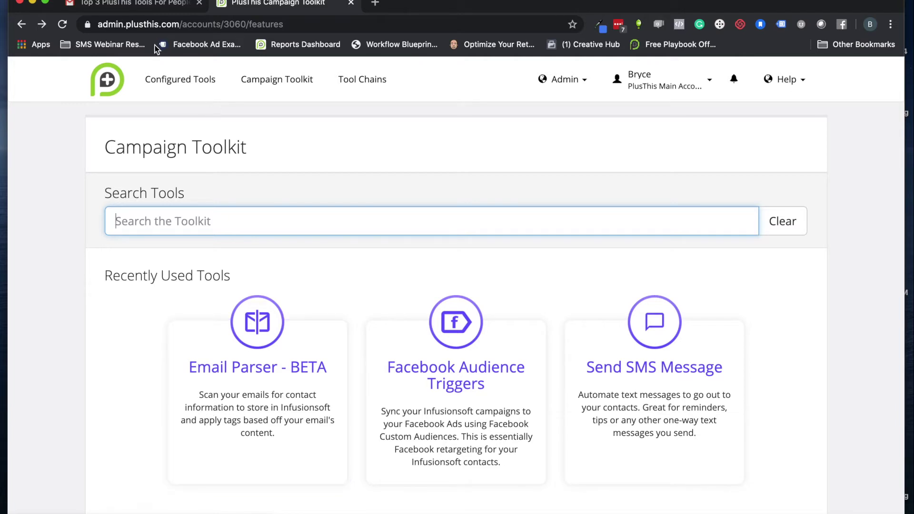
Create an Email Parser tool named "Demo Parser" from the Campaign Toolkit and continue to its template setup
{"action": "left_click", "coordinate": [141, 9]}
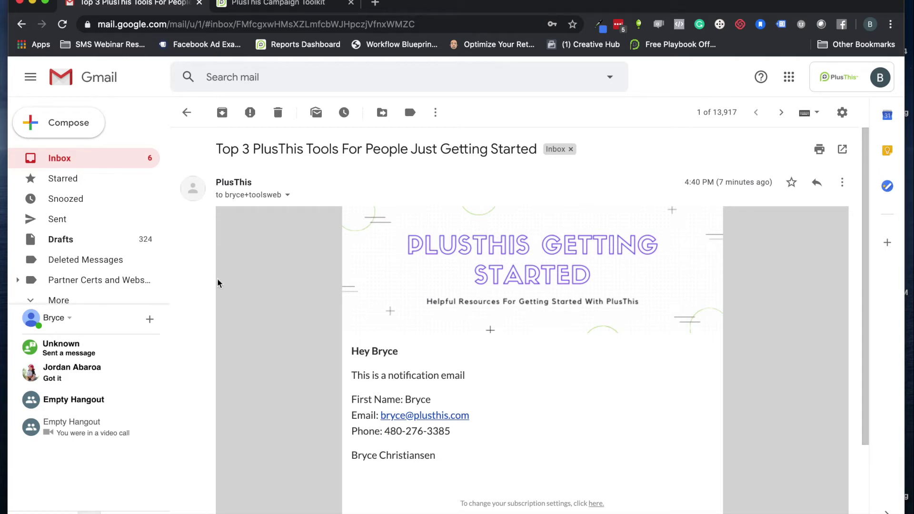
{"action": "left_click", "coordinate": [247, 6]}
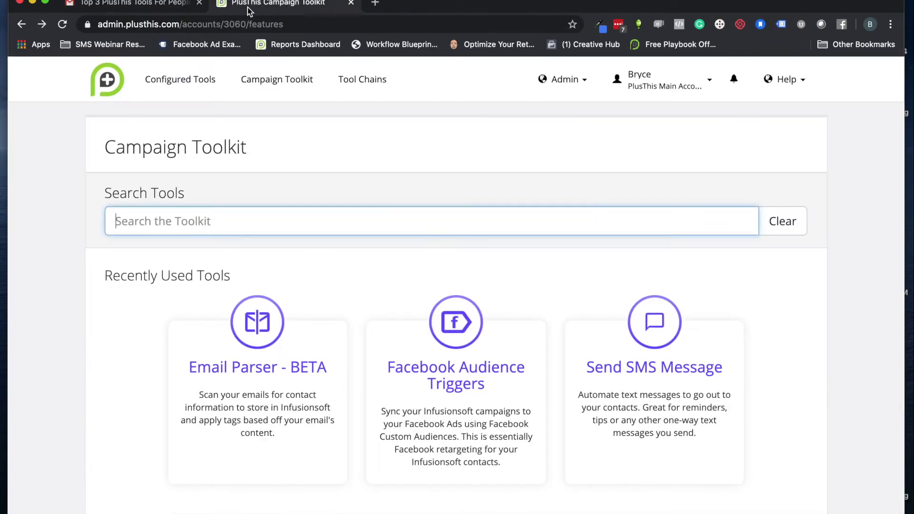
{"action": "left_click", "coordinate": [256, 365]}
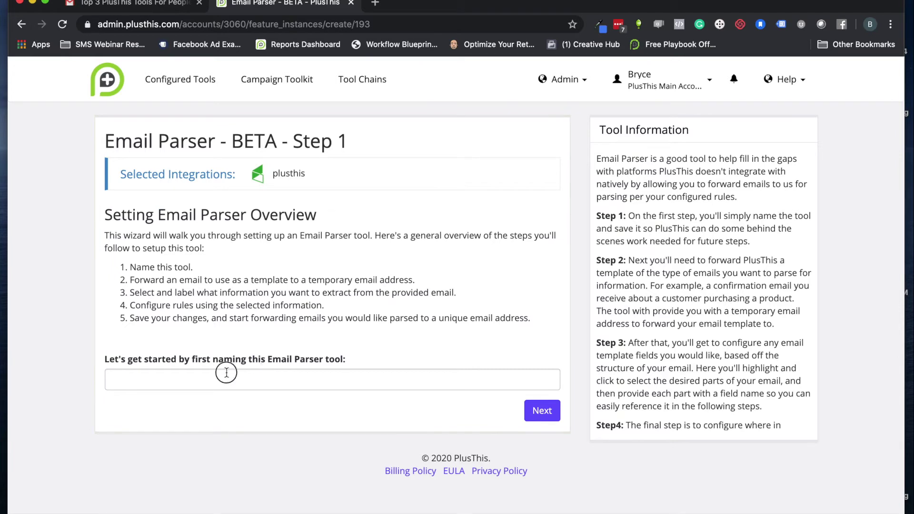
{"action": "left_click", "coordinate": [227, 372]}
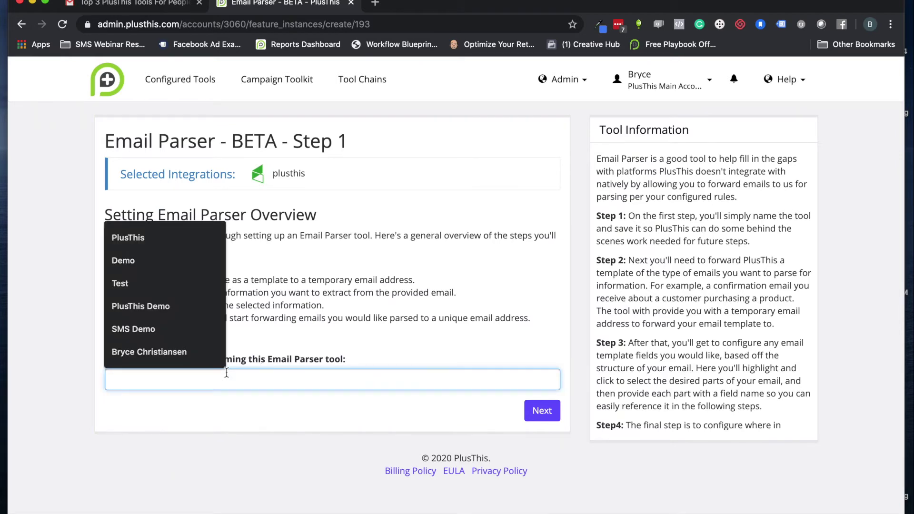
{"action": "type", "text": "Demo "}
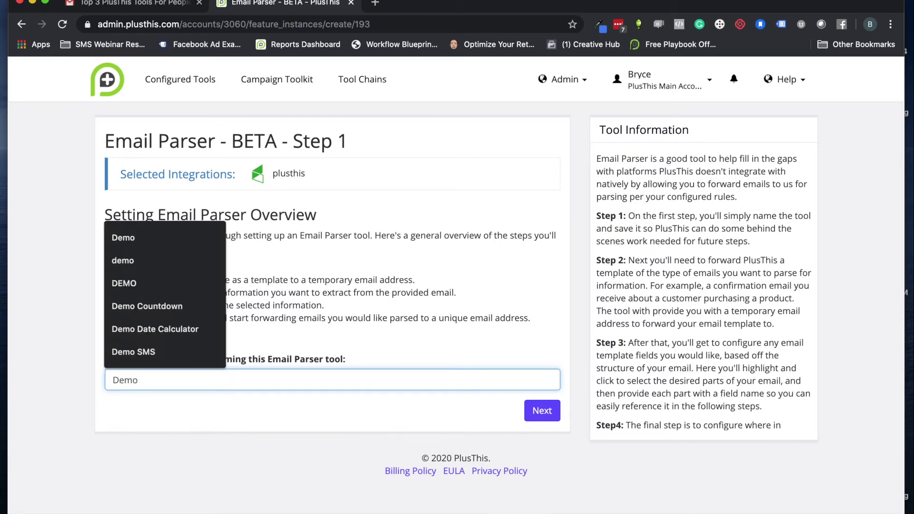
{"action": "type", "text": "Parser"}
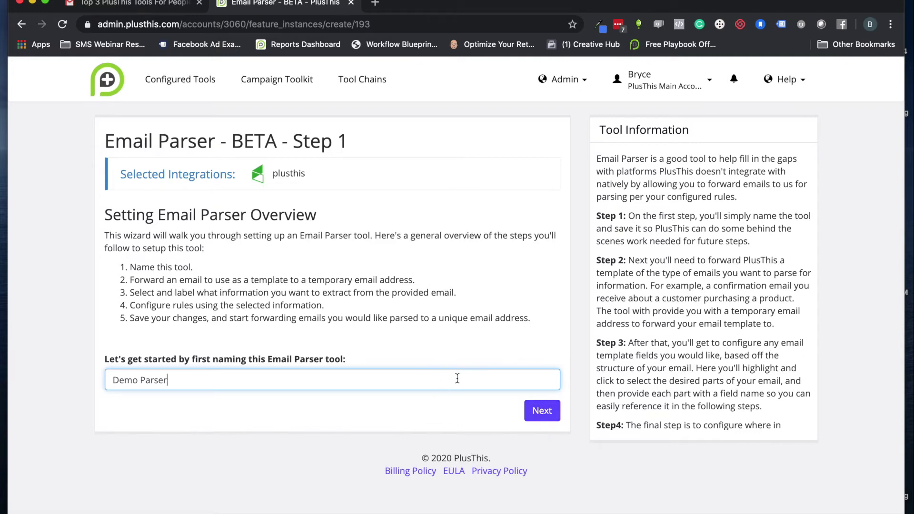
{"action": "left_click", "coordinate": [539, 409]}
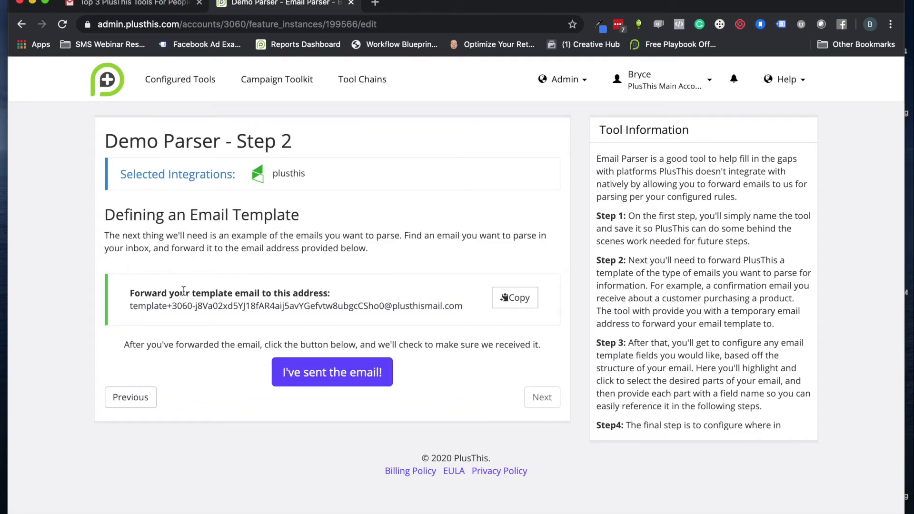
Copy the parser's template address and forward the "Top 3 PlusThis Tools For People Just Getting Started" email to it from Gmail
{"action": "left_click", "coordinate": [512, 306]}
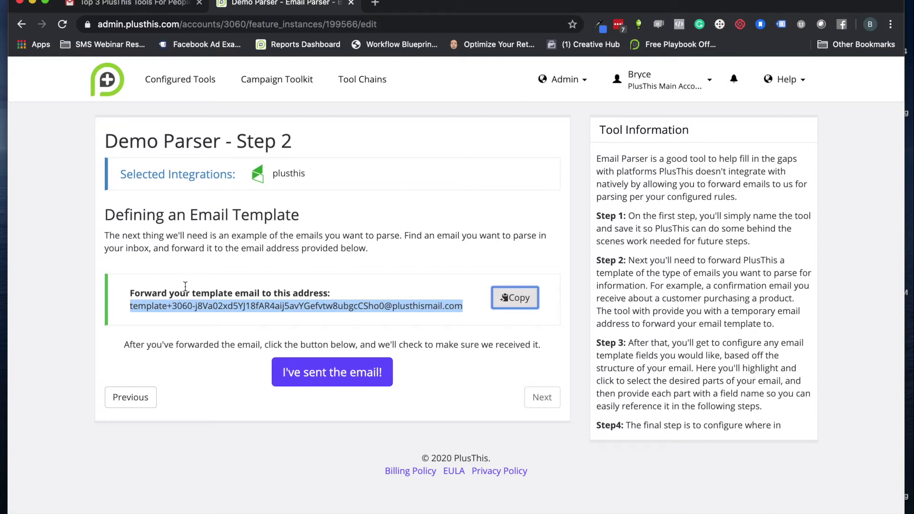
{"action": "left_click", "coordinate": [151, 6]}
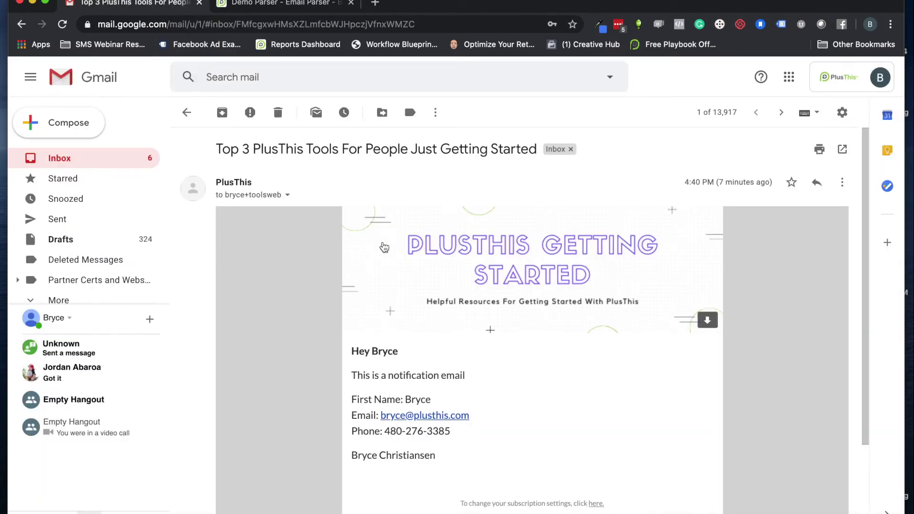
{"action": "left_click", "coordinate": [842, 182]}
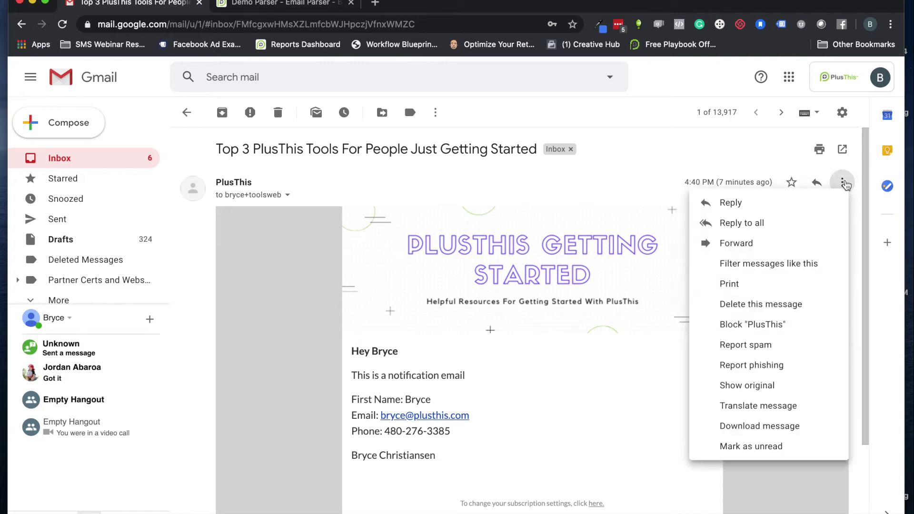
{"action": "left_click", "coordinate": [748, 246]}
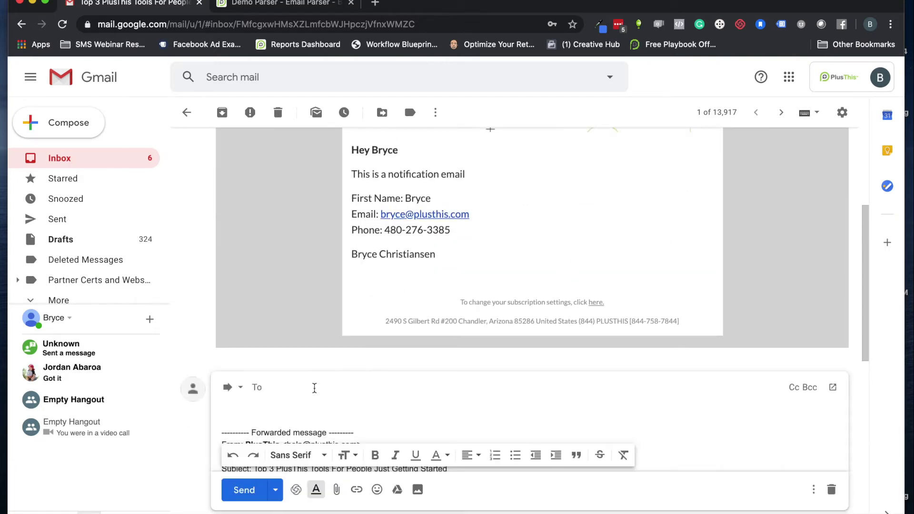
{"action": "key", "text": "super+v"}
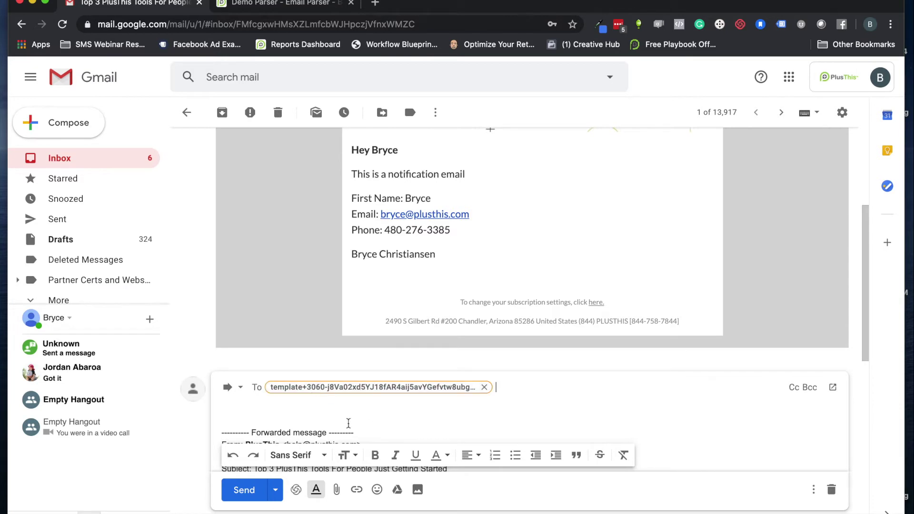
{"action": "left_click", "coordinate": [252, 486]}
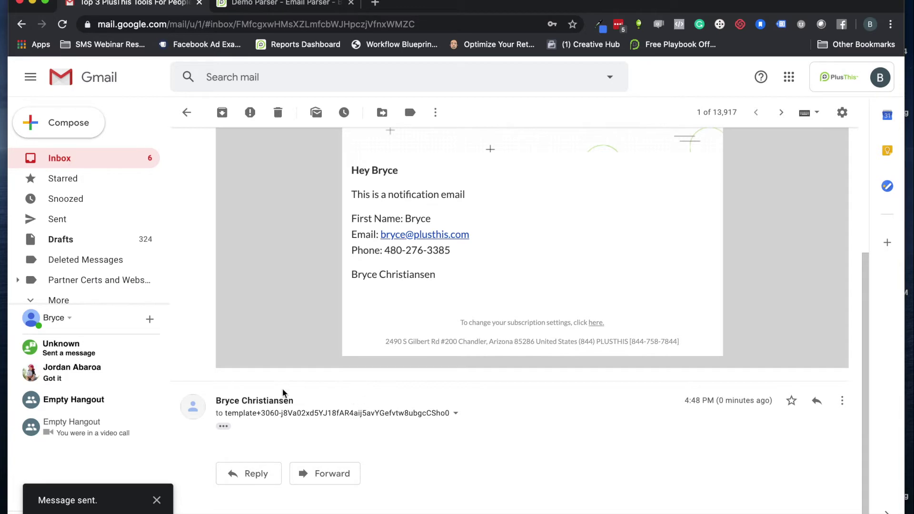
{"action": "mouse_move", "coordinate": [307, 411]}
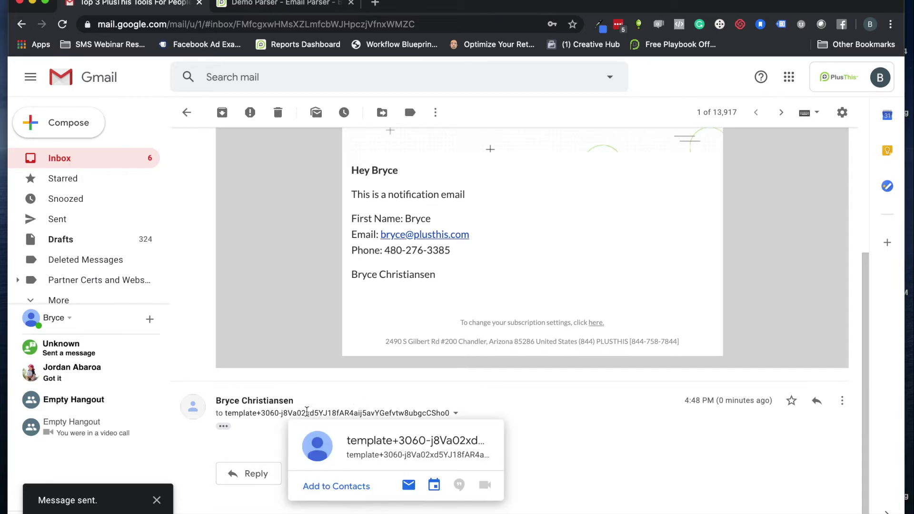
Return to the PlusThis Demo Parser setup, confirm that the template email was sent, and proceed to selecting email fields
{"action": "left_click", "coordinate": [286, 8]}
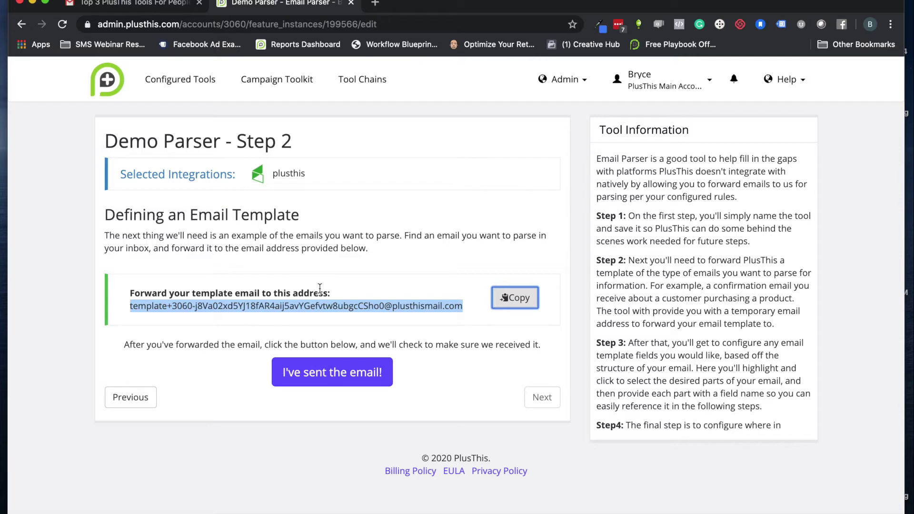
{"action": "left_click", "coordinate": [329, 378]}
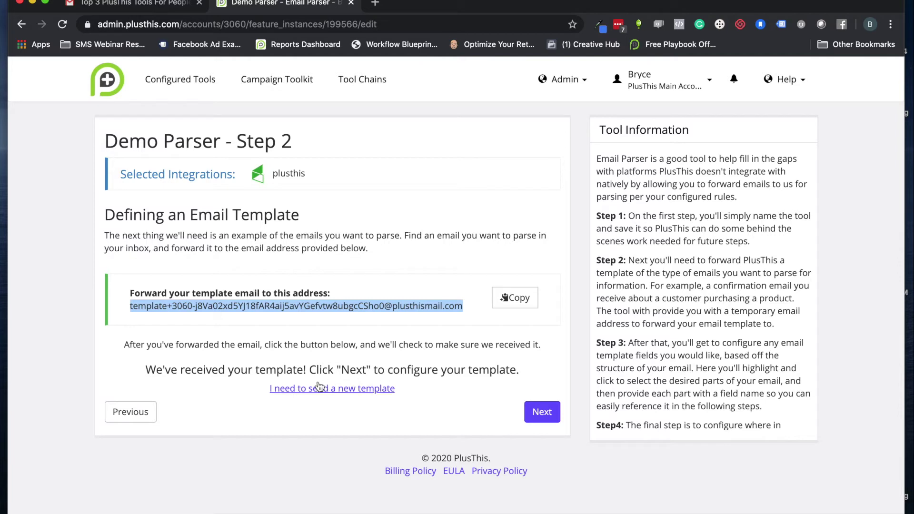
{"action": "left_click", "coordinate": [537, 412]}
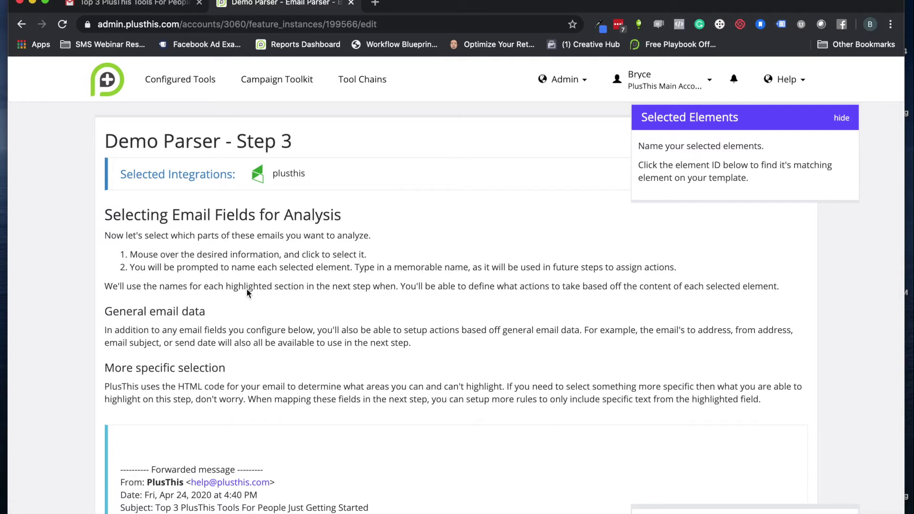
Select the linked email address in the template body as an element and name it "Email"
{"action": "scroll", "coordinate": [246, 289], "scroll_direction": "down", "scroll_amount": 3}
{"action": "scroll", "coordinate": [247, 289], "scroll_direction": "down", "scroll_amount": 7}
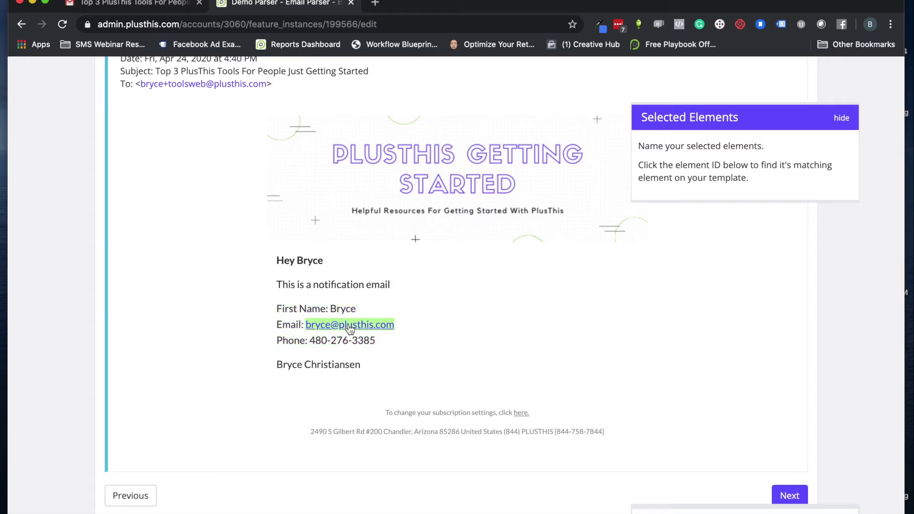
{"action": "left_click", "coordinate": [350, 326]}
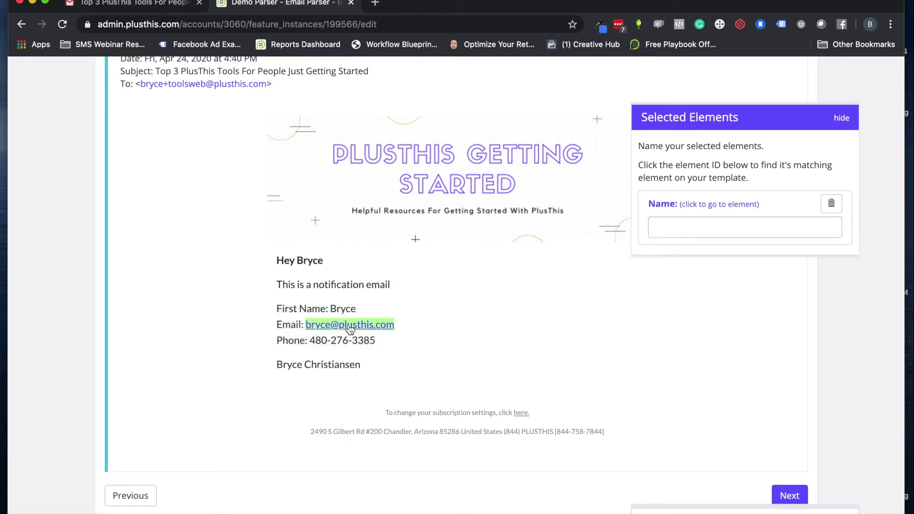
{"action": "left_click", "coordinate": [711, 229]}
{"action": "type", "text": "Email"}
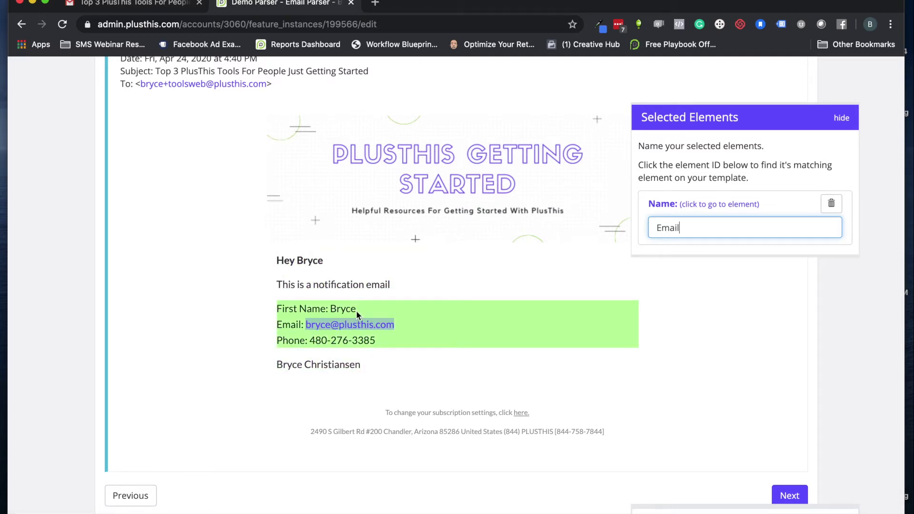
Select the block with first name, email and phone as an element named "Info Block" and proceed to the parser rules
{"action": "left_click", "coordinate": [338, 337]}
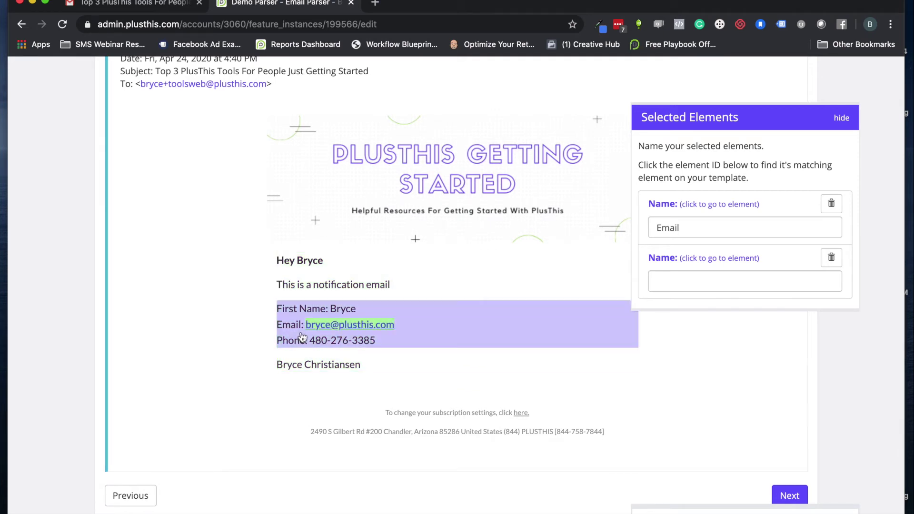
{"action": "left_click", "coordinate": [681, 284]}
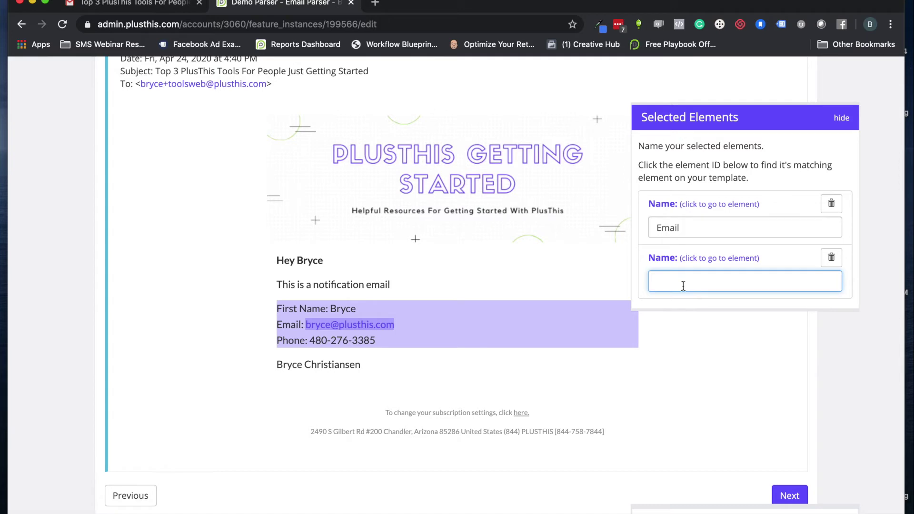
{"action": "type", "text": "Info Block"}
{"action": "scroll", "coordinate": [815, 375], "scroll_direction": "down", "scroll_amount": 1}
{"action": "left_click", "coordinate": [788, 465]}
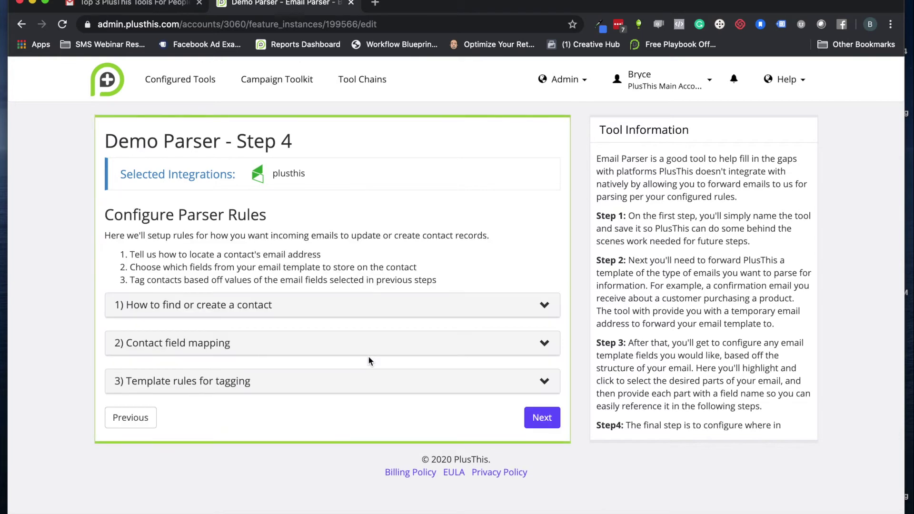
Set the rule for finding or creating a contact to search for the email address in the Email template field
{"action": "left_click", "coordinate": [282, 310]}
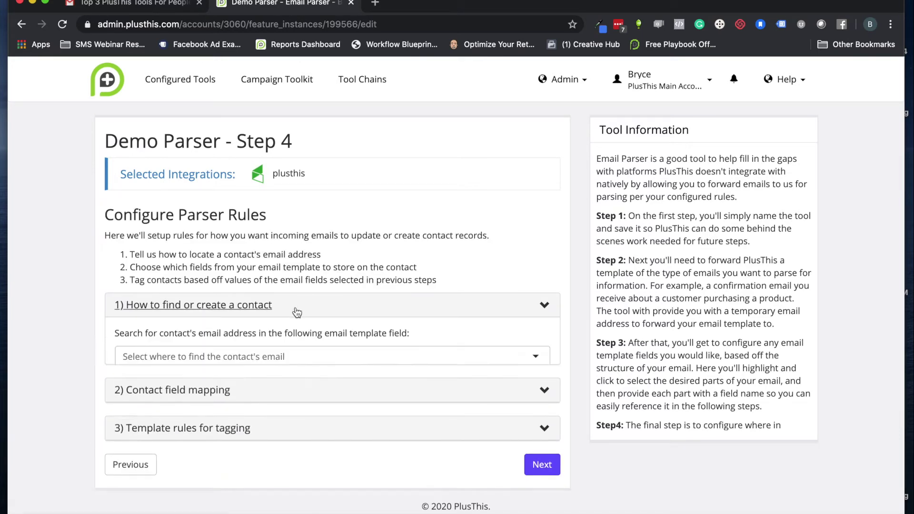
{"action": "left_click", "coordinate": [225, 355]}
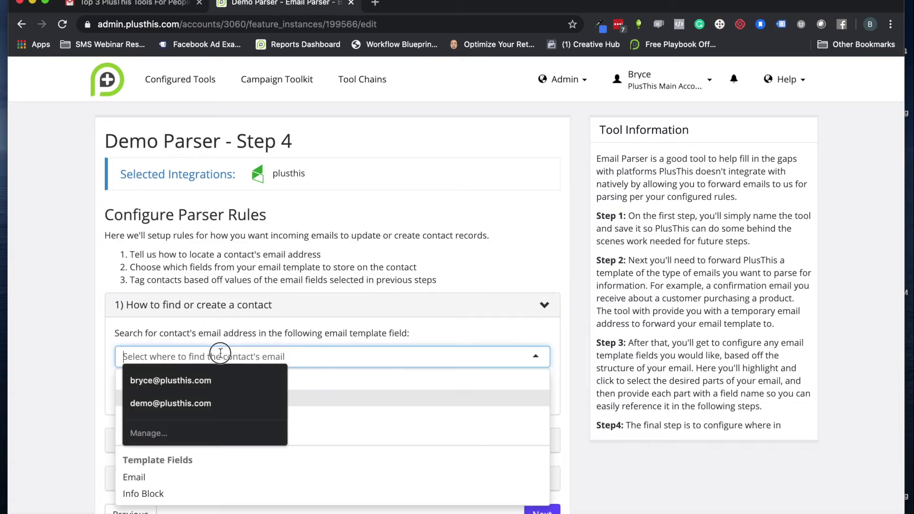
{"action": "left_click", "coordinate": [311, 375]}
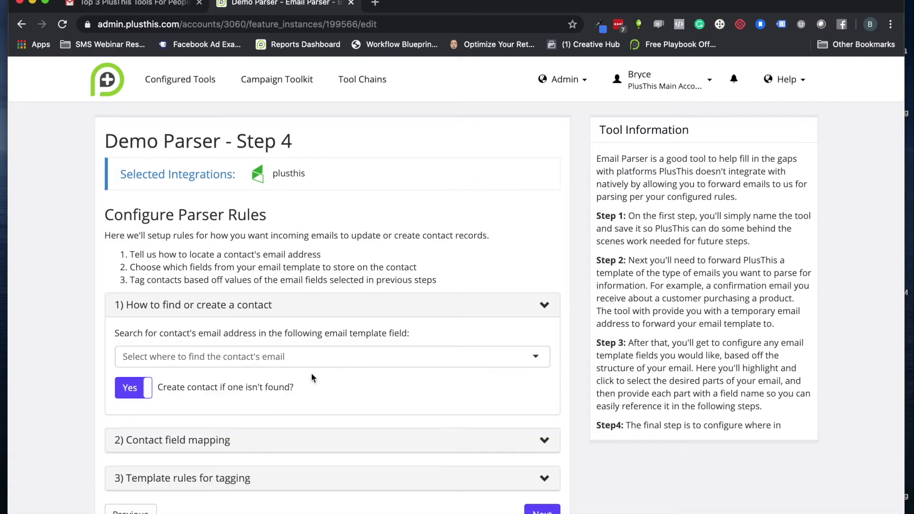
{"action": "left_click", "coordinate": [300, 355]}
{"action": "scroll", "coordinate": [276, 395], "scroll_direction": "down", "scroll_amount": 2}
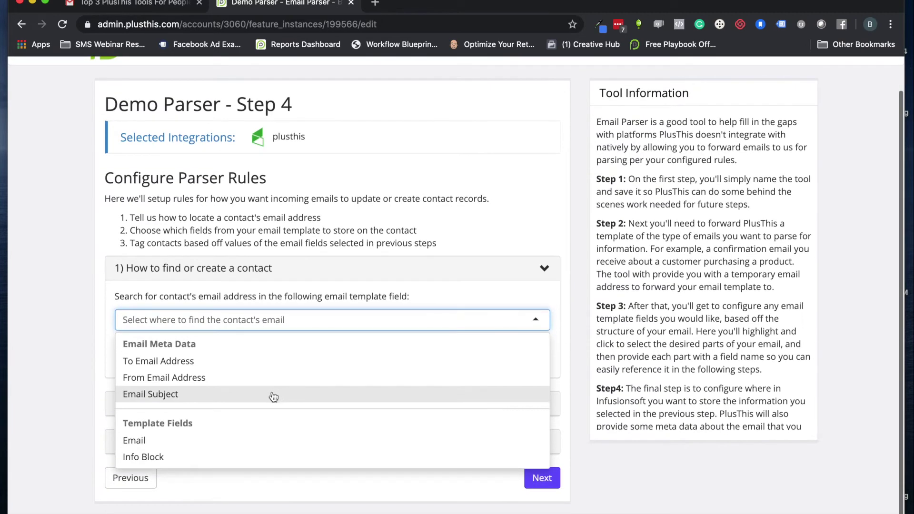
{"action": "left_click", "coordinate": [151, 443]}
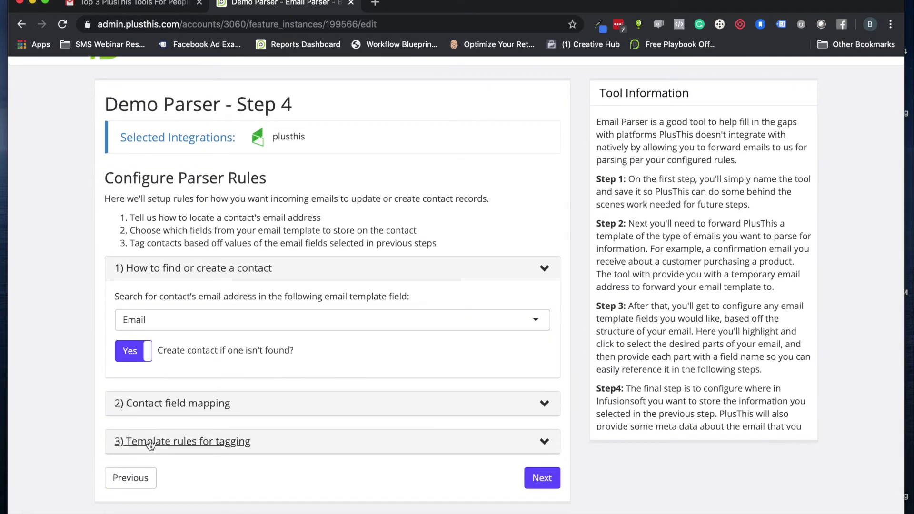
{"action": "left_click", "coordinate": [177, 323]}
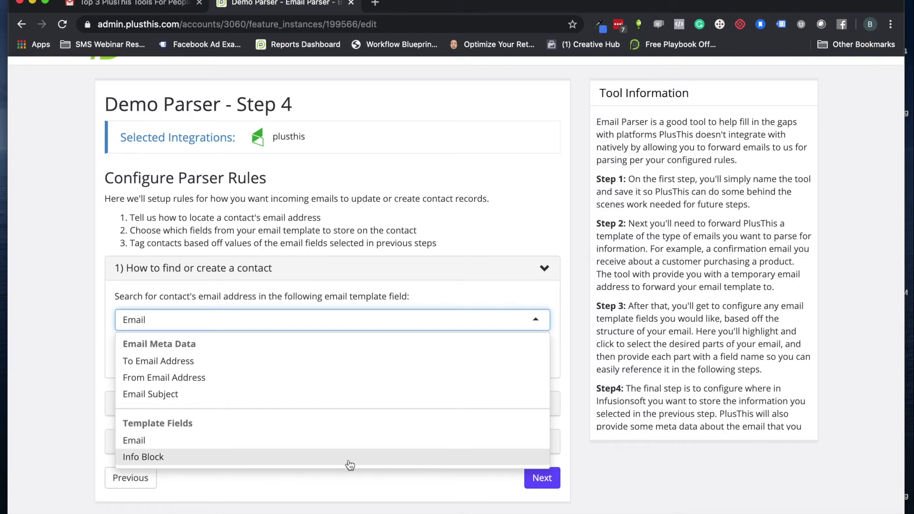
{"action": "left_click", "coordinate": [312, 447]}
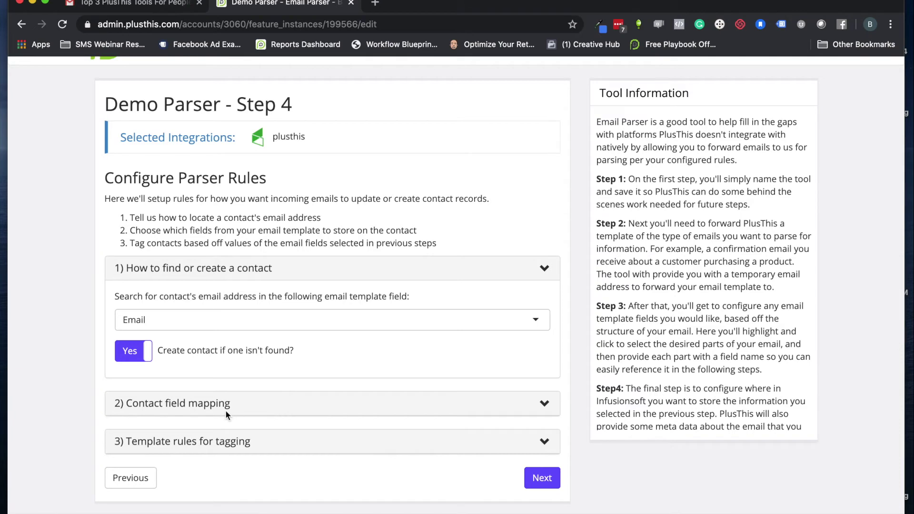
Add a contact field map that stores the Email template field in the Email contact field
{"action": "left_click", "coordinate": [534, 404]}
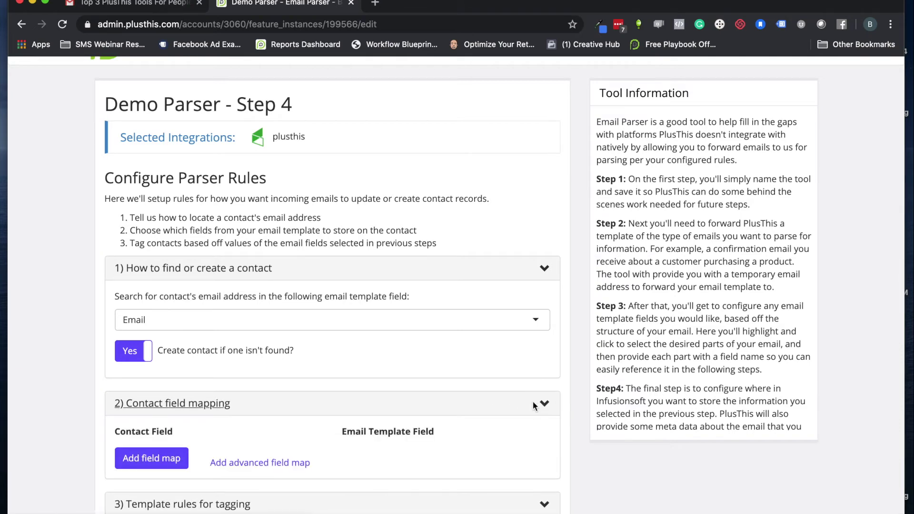
{"action": "scroll", "coordinate": [435, 389], "scroll_direction": "down", "scroll_amount": 2}
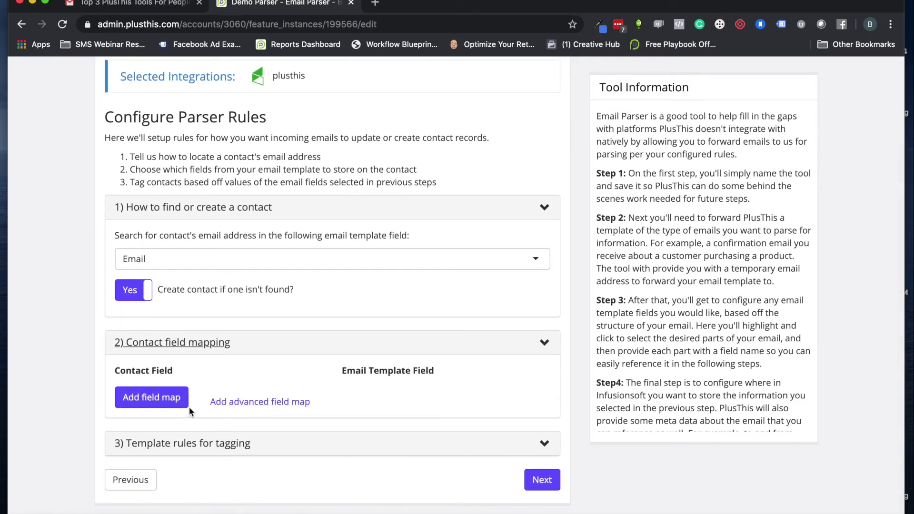
{"action": "left_click", "coordinate": [164, 400]}
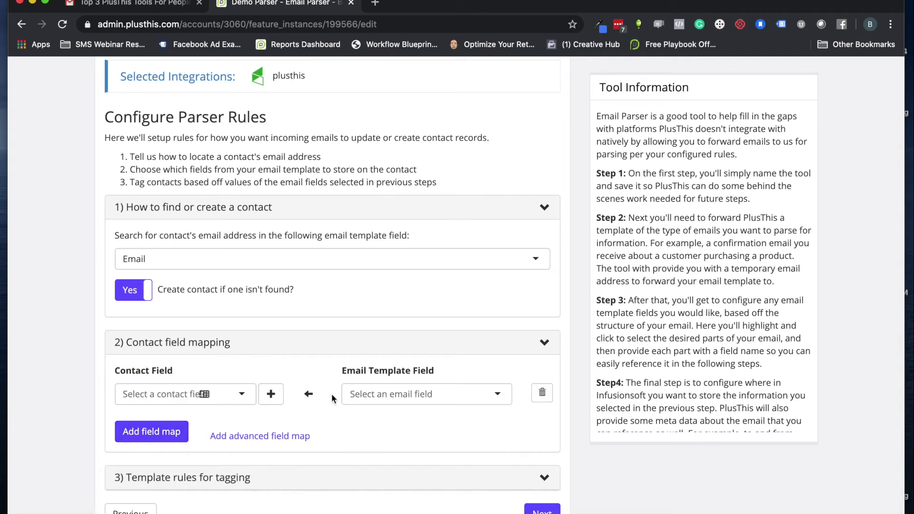
{"action": "left_click", "coordinate": [391, 400]}
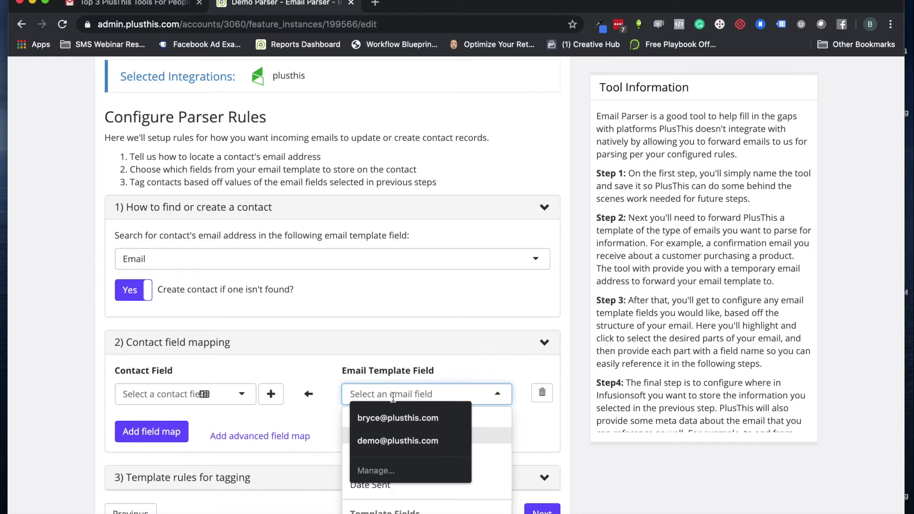
{"action": "left_click", "coordinate": [484, 416]}
{"action": "left_click", "coordinate": [470, 392]}
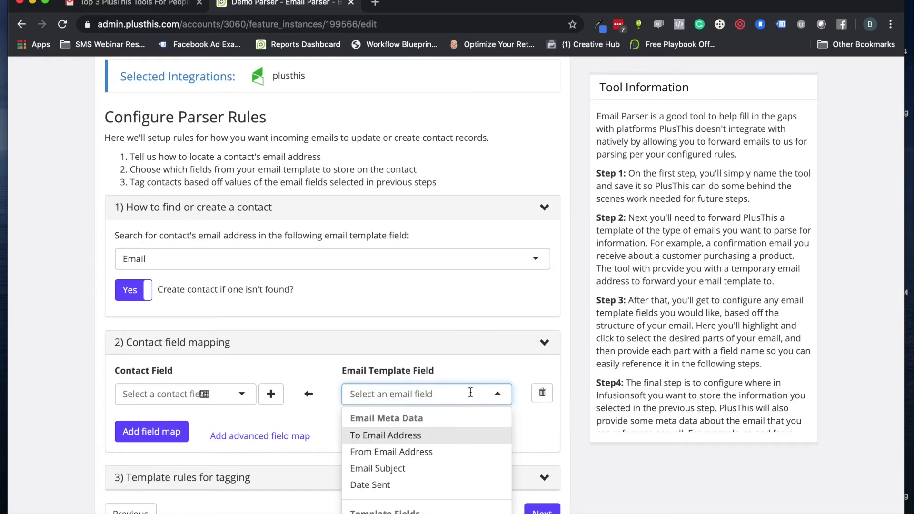
{"action": "scroll", "coordinate": [470, 393], "scroll_direction": "down", "scroll_amount": 2}
{"action": "left_click", "coordinate": [366, 478]}
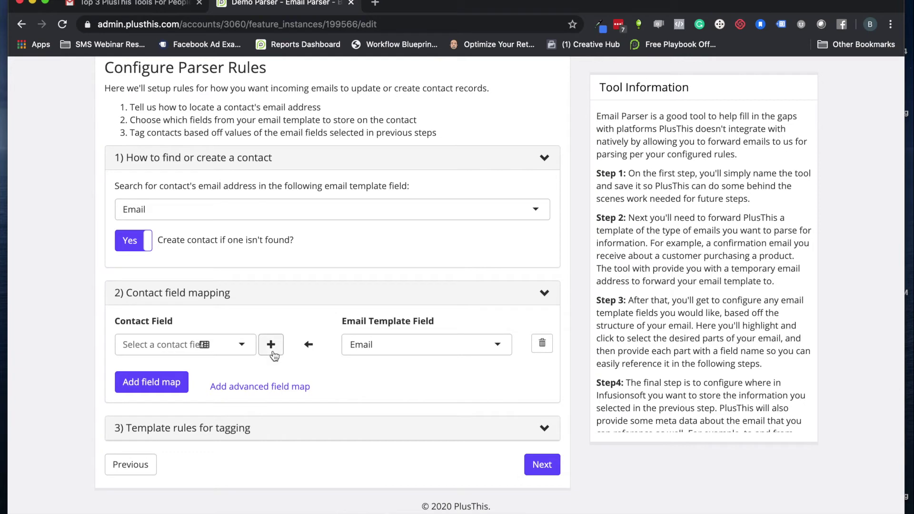
{"action": "left_click", "coordinate": [243, 345]}
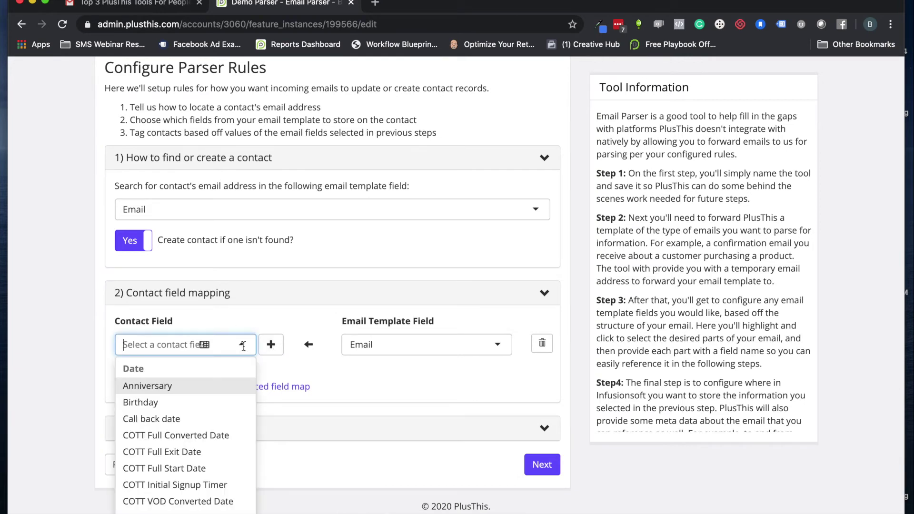
{"action": "type", "text": "email"}
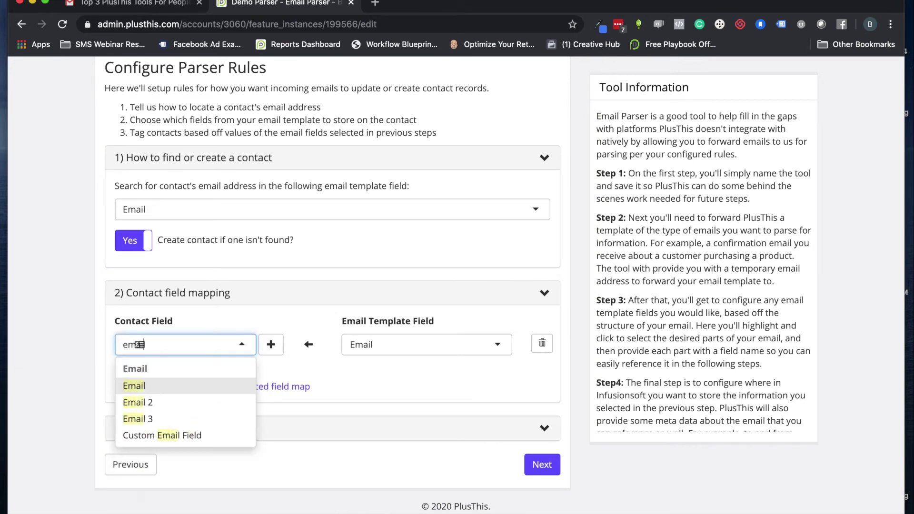
{"action": "left_click", "coordinate": [140, 386]}
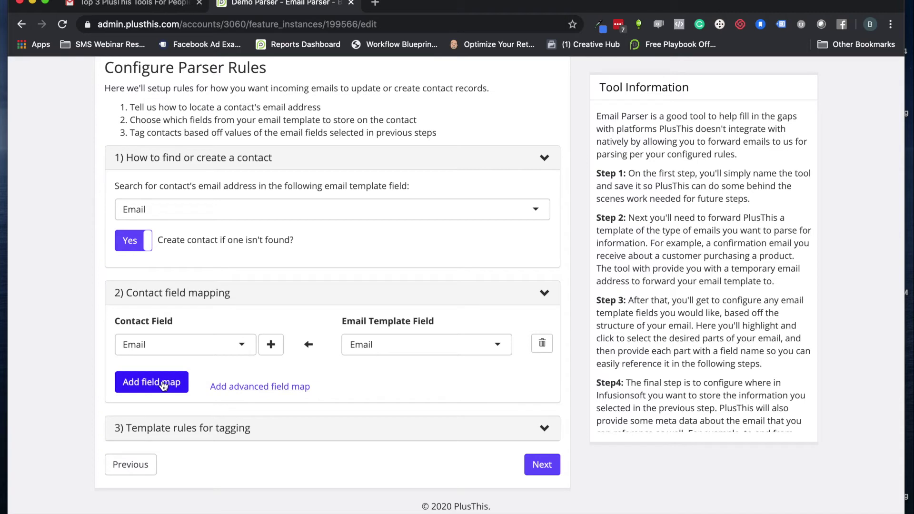
Add an advanced field map and set its email template field to Info Block
{"action": "left_click", "coordinate": [228, 387]}
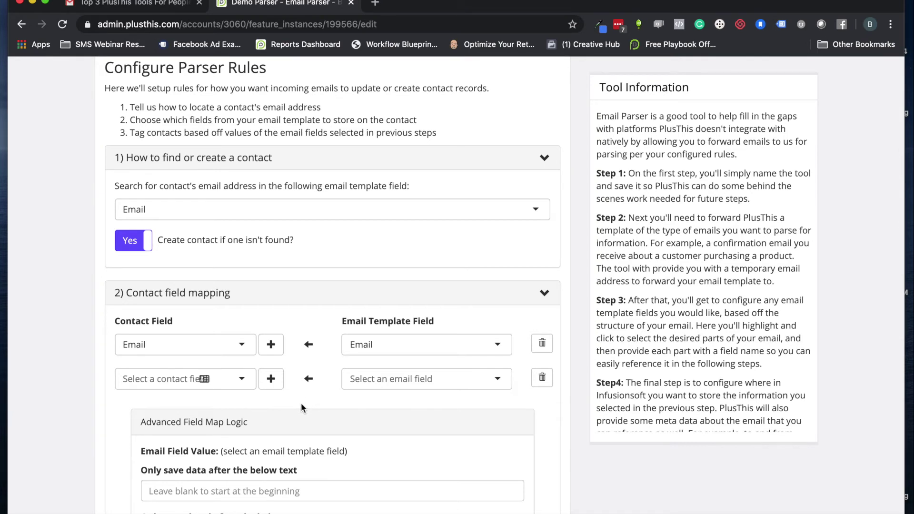
{"action": "scroll", "coordinate": [301, 403], "scroll_direction": "down", "scroll_amount": 3}
{"action": "left_click", "coordinate": [413, 255]}
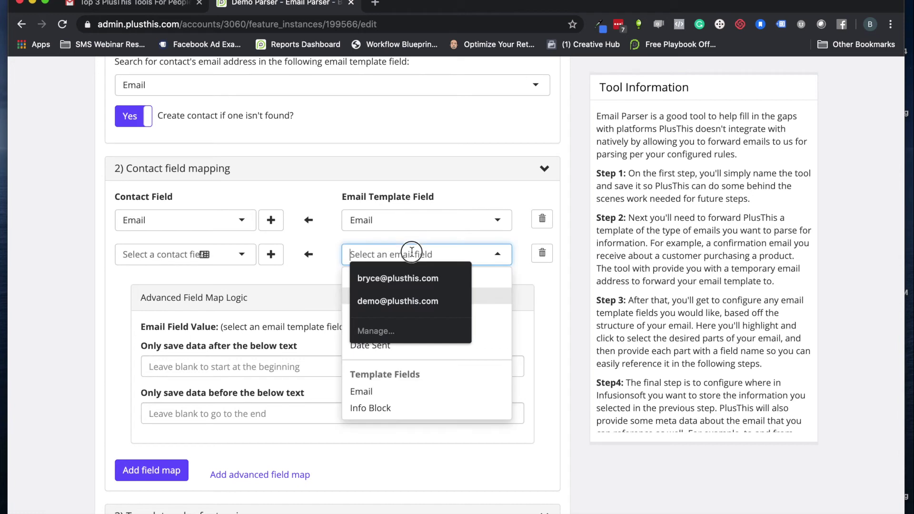
{"action": "left_click", "coordinate": [386, 406]}
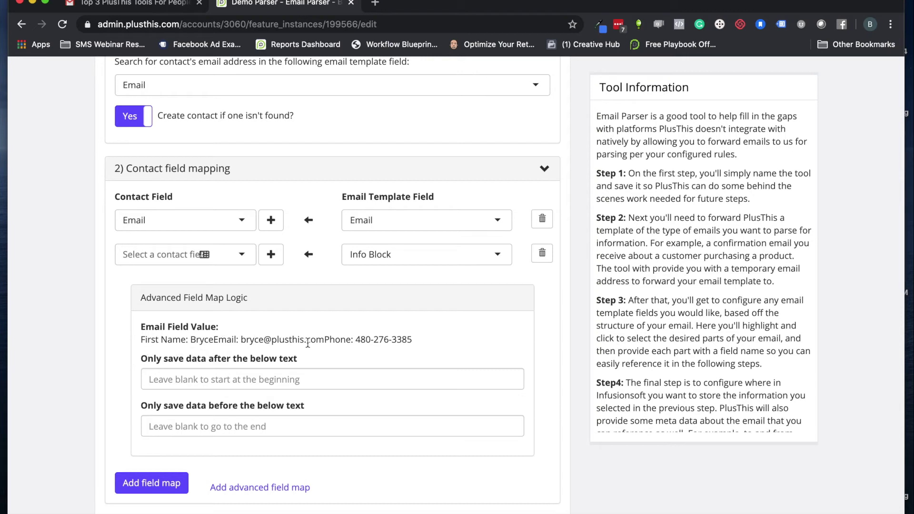
Set the Info Block map to save only the data after the text "Phone:"
{"action": "left_click", "coordinate": [244, 379]}
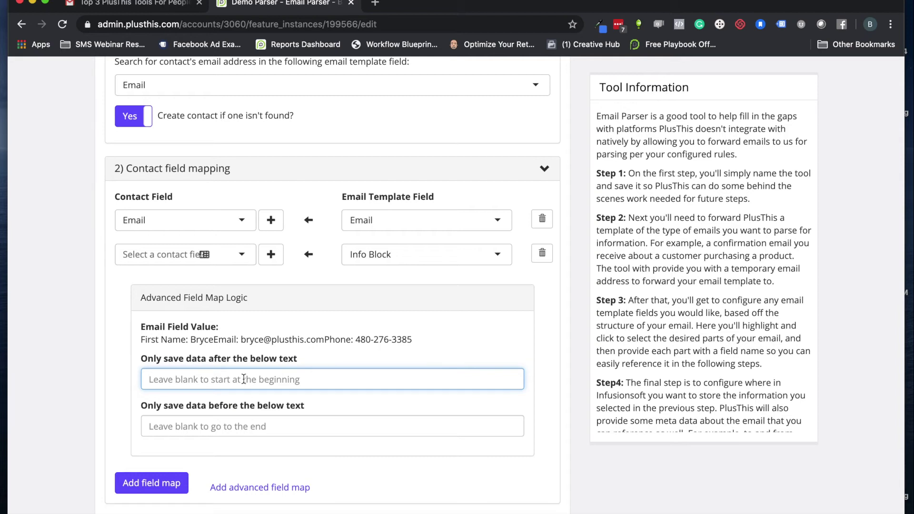
{"action": "type", "text": "Pon"}
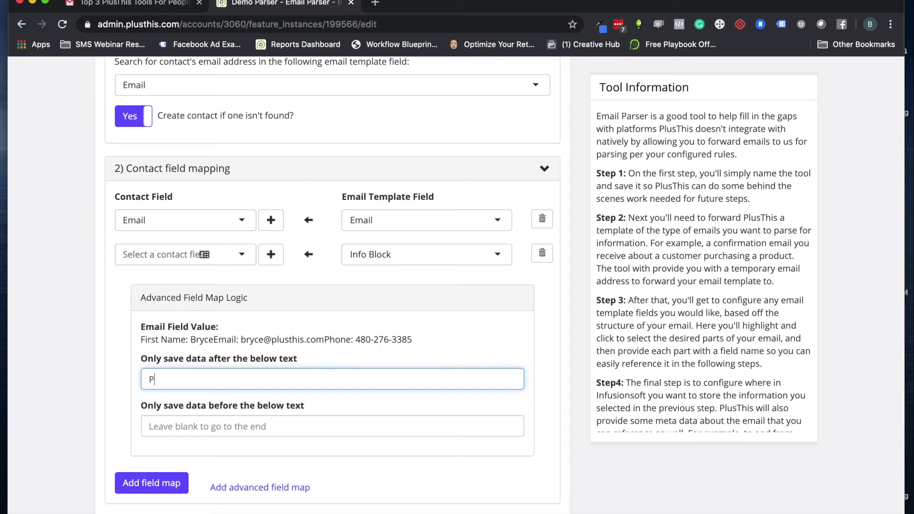
{"action": "key", "text": "BackSpace"}
{"action": "key", "text": "BackSpace"}
{"action": "type", "text": "hone:"}
{"action": "left_click", "coordinate": [215, 428]}
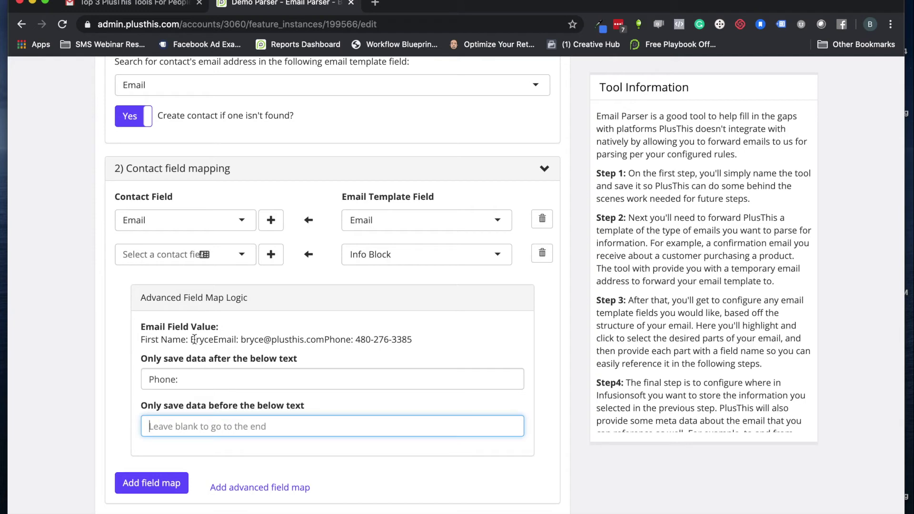
Set the Info Block map to save only the data after "First Name:" and before "Email:"
{"action": "double_click", "coordinate": [182, 376]}
{"action": "type", "text": "Fir"}
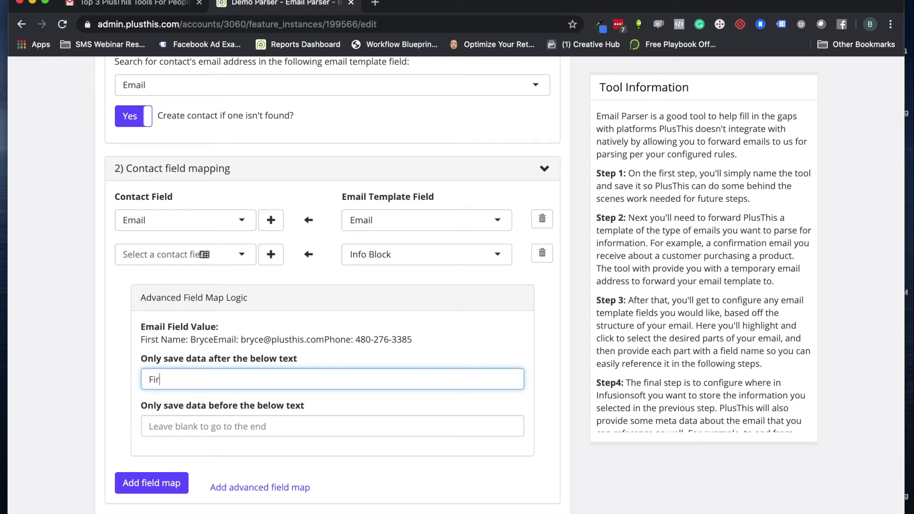
{"action": "type", "text": "st Name:"}
{"action": "left_click", "coordinate": [175, 418]}
{"action": "type", "text": "Ema"}
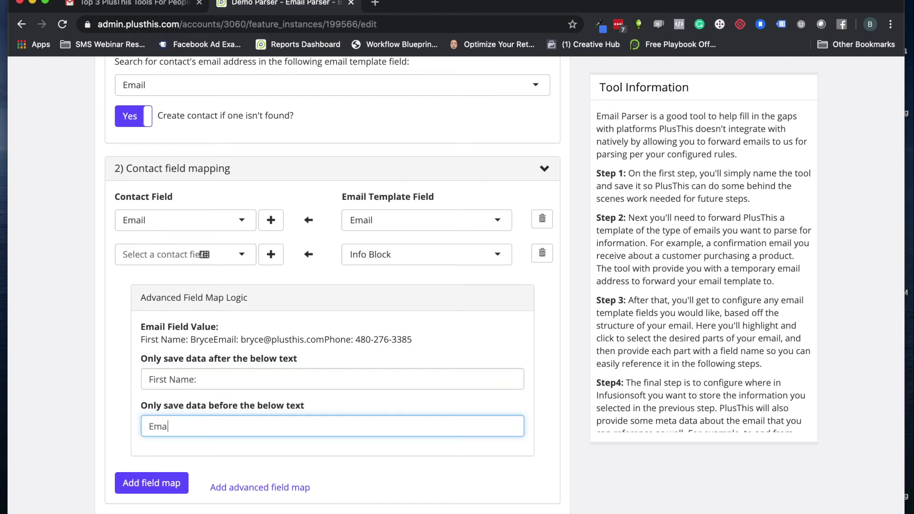
{"action": "type", "text": "il:"}
Expand the template rules for tagging and add a text comparison condition
{"action": "scroll", "coordinate": [124, 476], "scroll_direction": "down", "scroll_amount": 3}
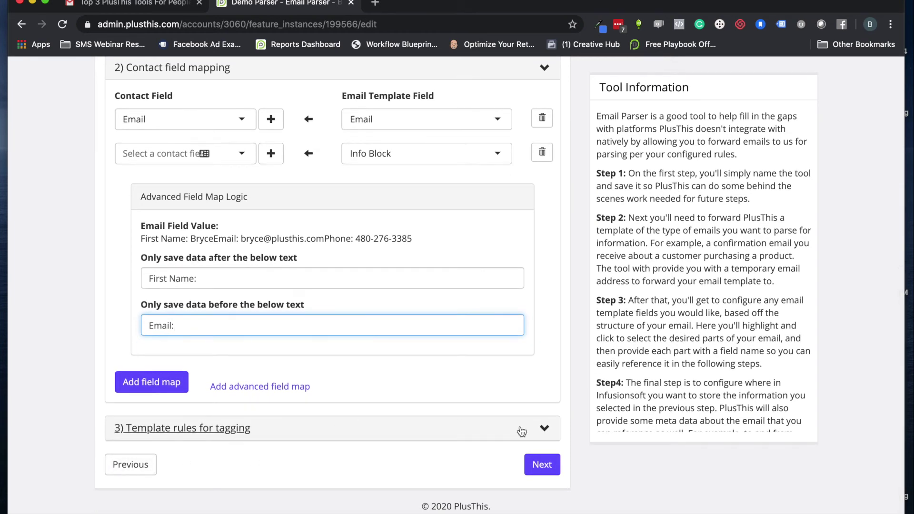
{"action": "left_click", "coordinate": [544, 431]}
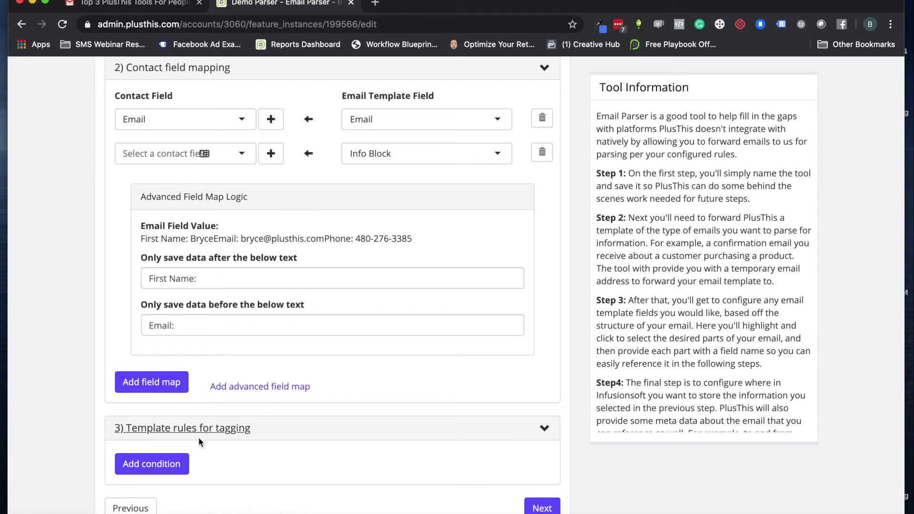
{"action": "left_click", "coordinate": [161, 462]}
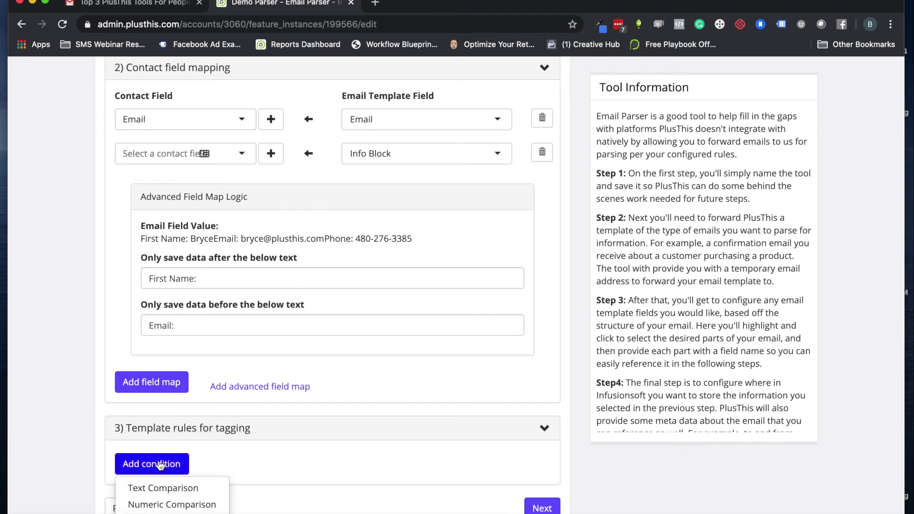
{"action": "scroll", "coordinate": [174, 464], "scroll_direction": "down", "scroll_amount": 2}
{"action": "left_click", "coordinate": [186, 447]}
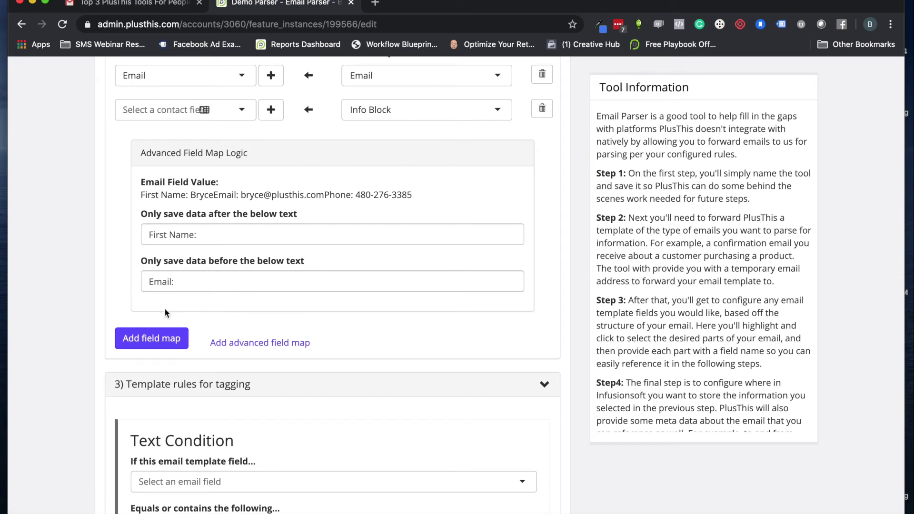
Review the text condition's options for what the field equals or contains, and remove the condition
{"action": "scroll", "coordinate": [224, 469], "scroll_direction": "down", "scroll_amount": 1}
{"action": "scroll", "coordinate": [229, 461], "scroll_direction": "down", "scroll_amount": 3}
{"action": "left_click", "coordinate": [295, 354]}
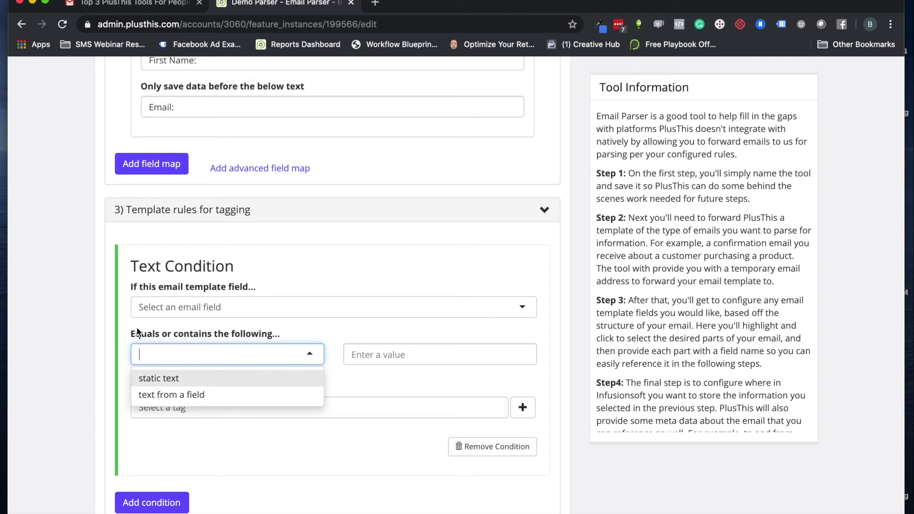
{"action": "left_click", "coordinate": [74, 353]}
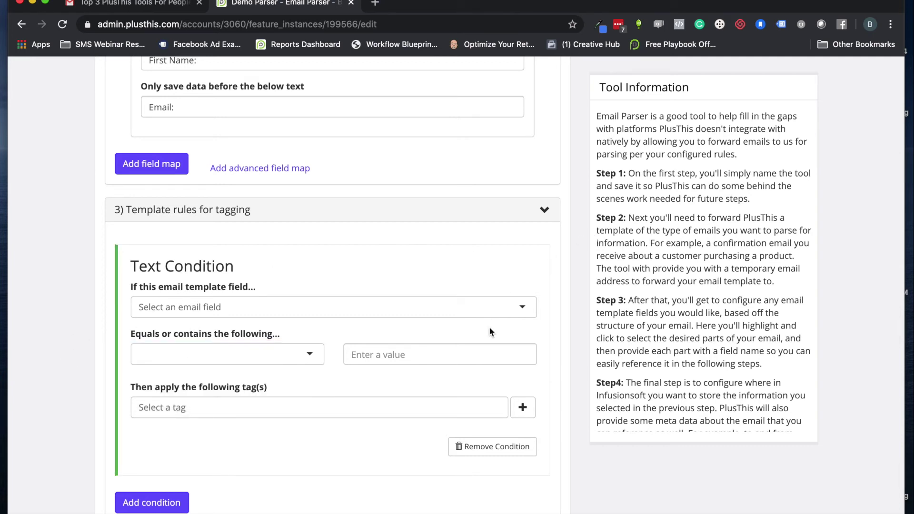
{"action": "left_click", "coordinate": [495, 445]}
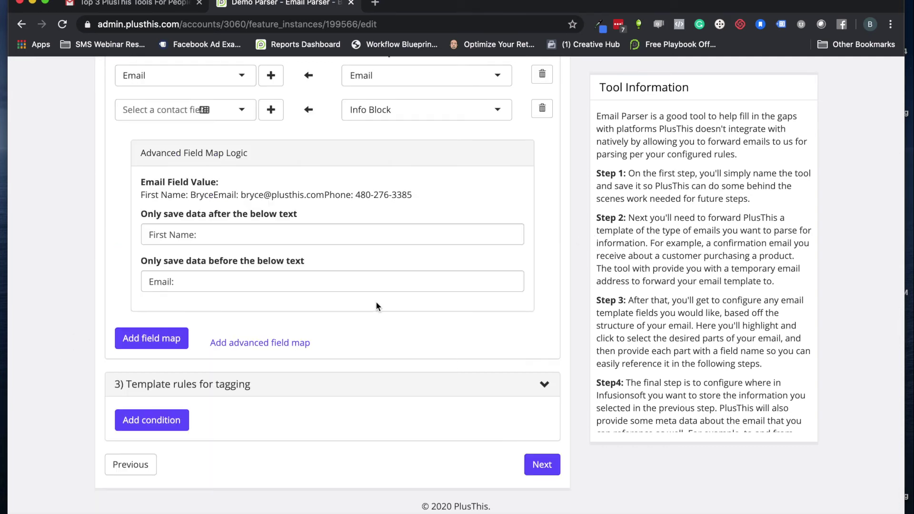
Add a numeric comparison condition to the tagging rules, review its comparison options, and collapse the tagging section
{"action": "left_click", "coordinate": [244, 391]}
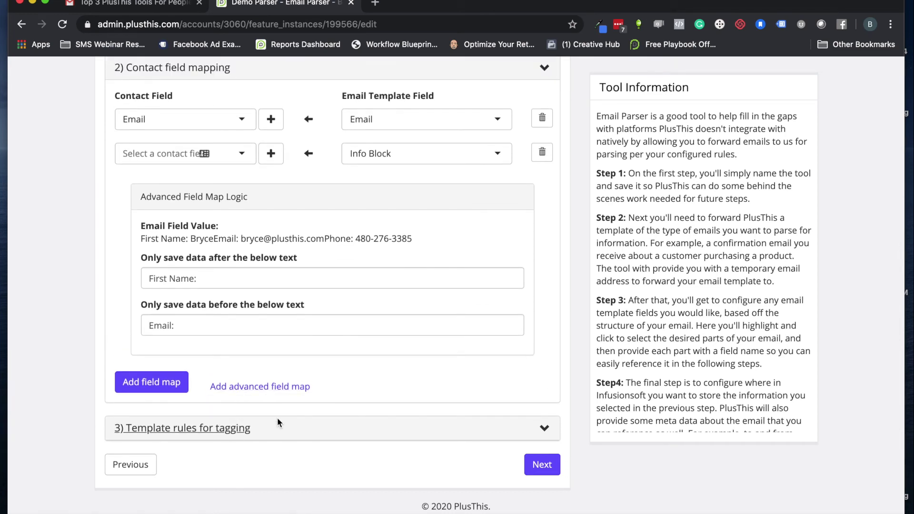
{"action": "left_click", "coordinate": [280, 422]}
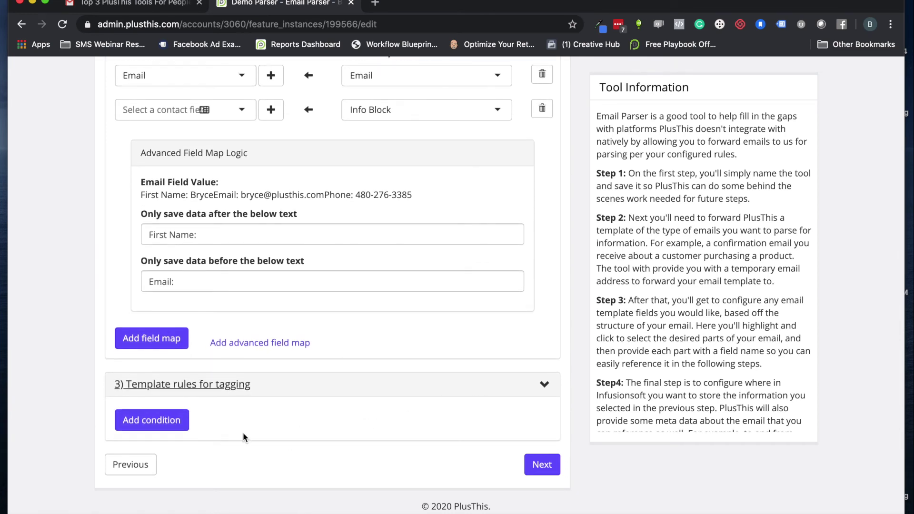
{"action": "left_click", "coordinate": [182, 423]}
{"action": "left_click", "coordinate": [185, 461]}
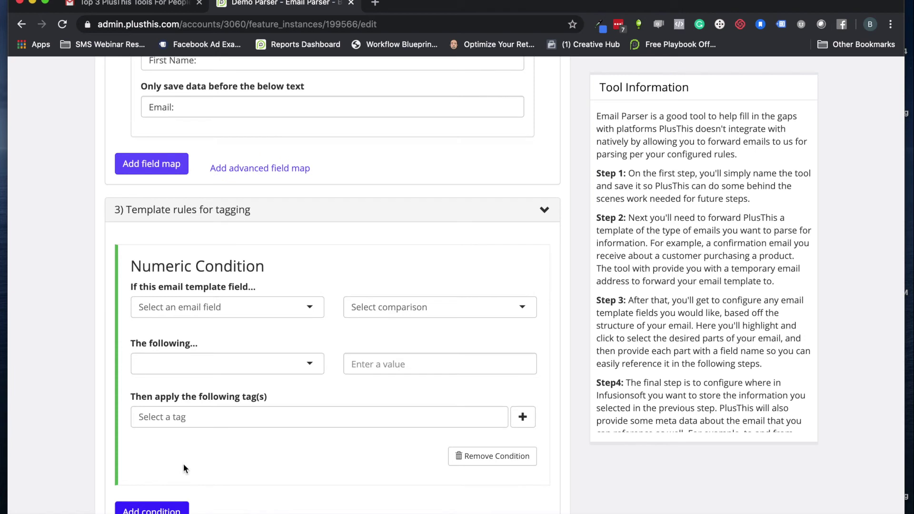
{"action": "left_click", "coordinate": [451, 312]}
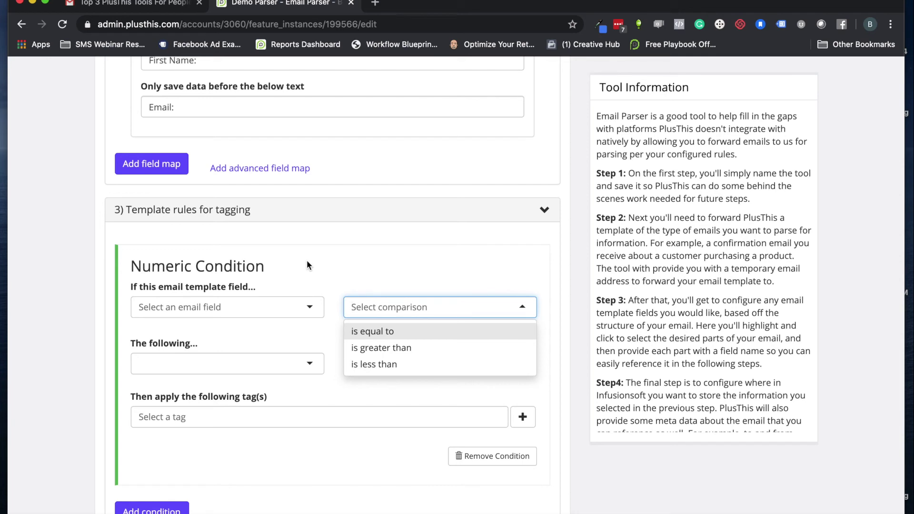
{"action": "left_click", "coordinate": [492, 254]}
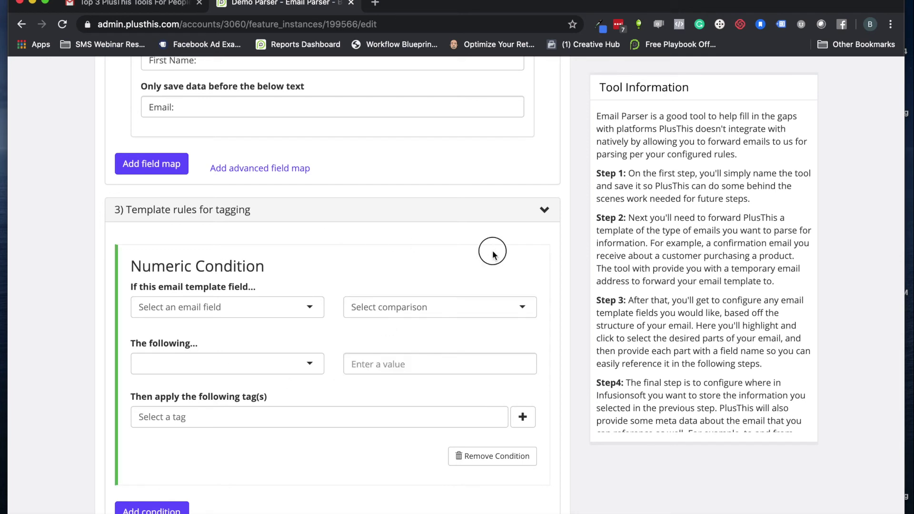
{"action": "left_click", "coordinate": [545, 211]}
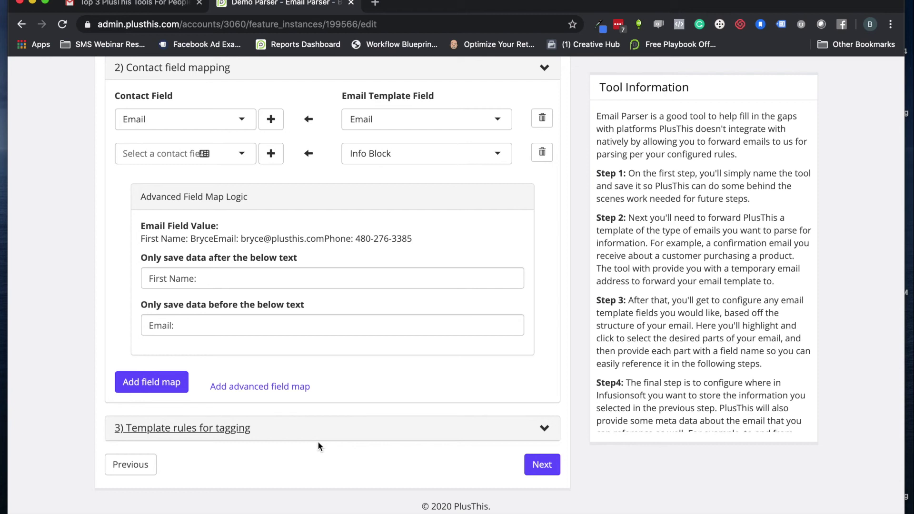
Try to proceed from the parser rules, and remove the empty numeric condition from the tagging rules
{"action": "left_click", "coordinate": [545, 465]}
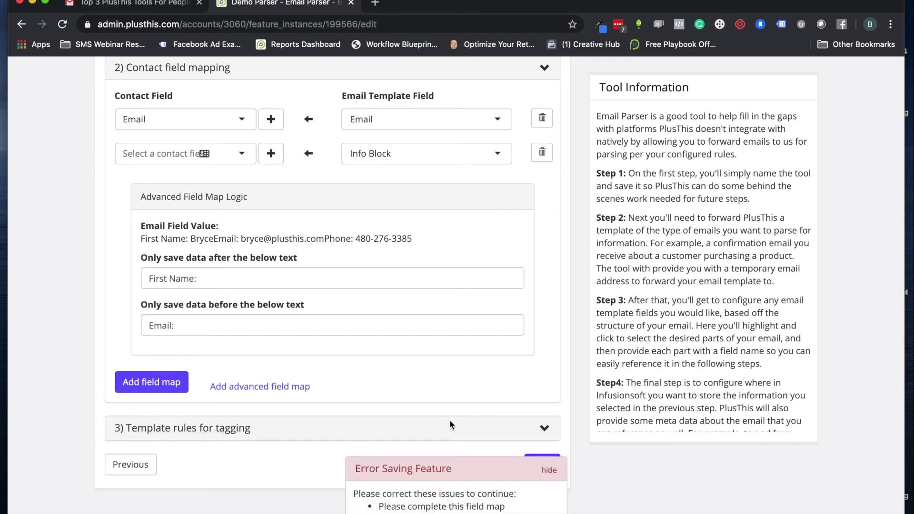
{"action": "left_click", "coordinate": [408, 424]}
{"action": "scroll", "coordinate": [408, 423], "scroll_direction": "down", "scroll_amount": 5}
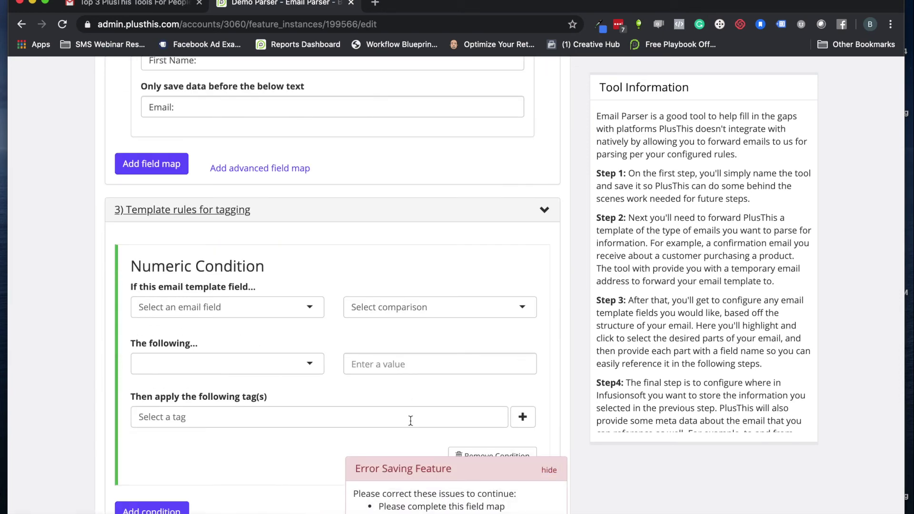
{"action": "scroll", "coordinate": [506, 375], "scroll_direction": "down", "scroll_amount": 2}
{"action": "left_click", "coordinate": [502, 366]}
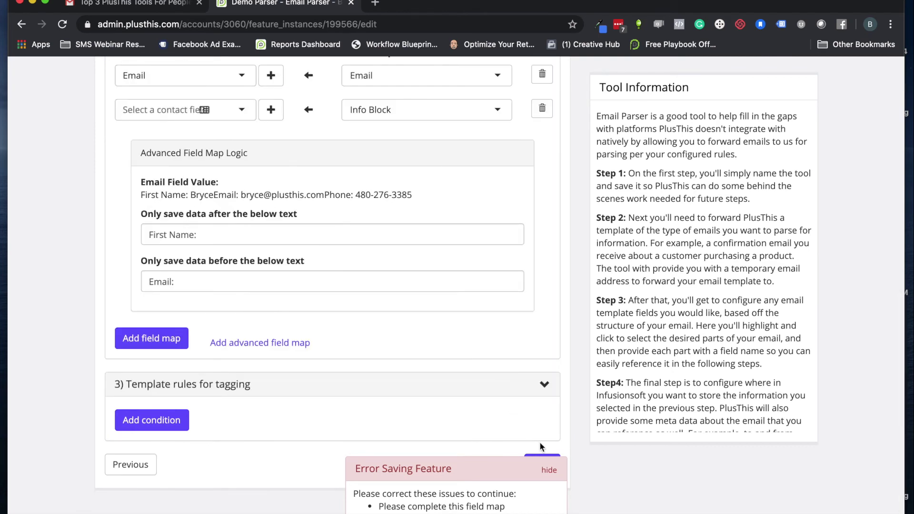
Choose First Name as the contact field for the advanced field map that takes its value from Info Block
{"action": "scroll", "coordinate": [299, 478], "scroll_direction": "up", "scroll_amount": 3}
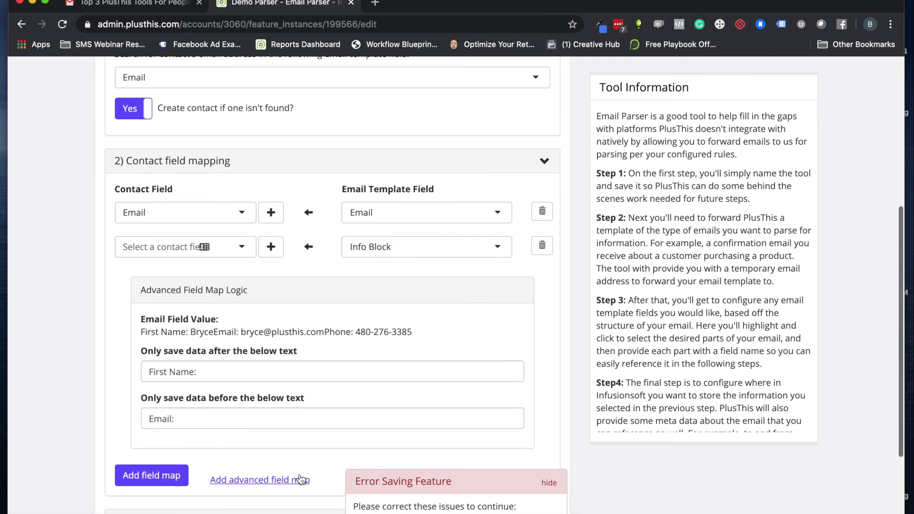
{"action": "left_click", "coordinate": [243, 248]}
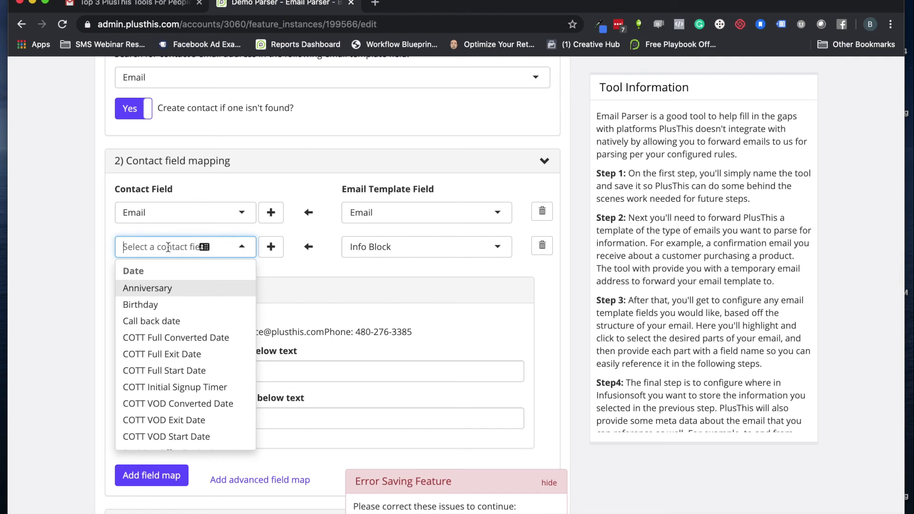
{"action": "type", "text": "fi"}
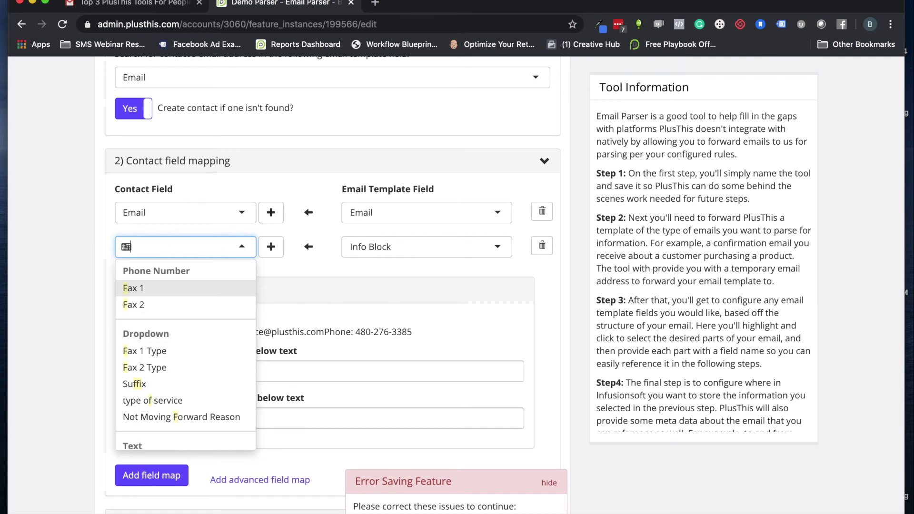
{"action": "type", "text": "r"}
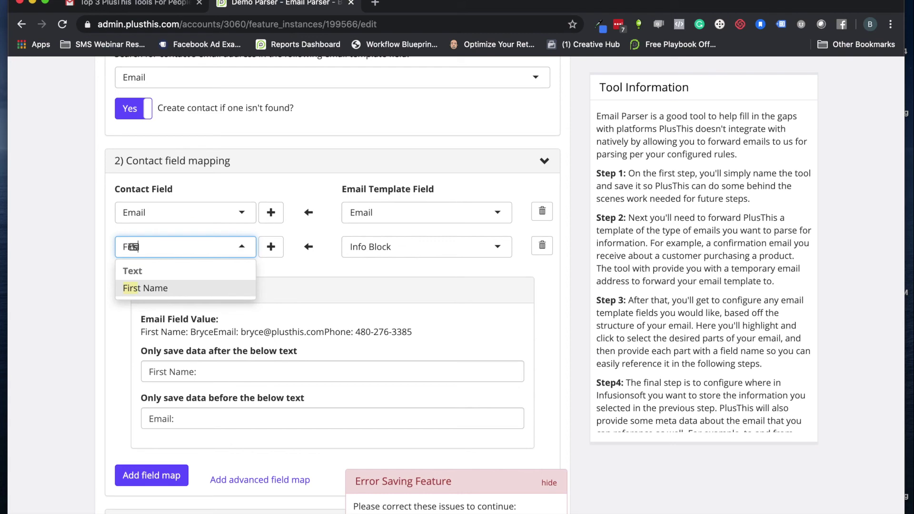
{"action": "left_click", "coordinate": [183, 287]}
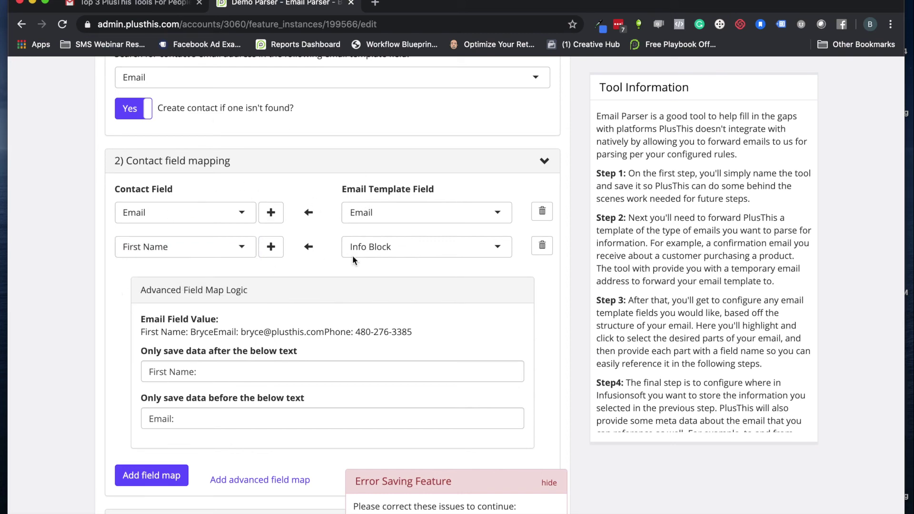
Save the parser rules to finish configuring the tool, and copy the tool's forwarding email address
{"action": "scroll", "coordinate": [90, 335], "scroll_direction": "down", "scroll_amount": 3}
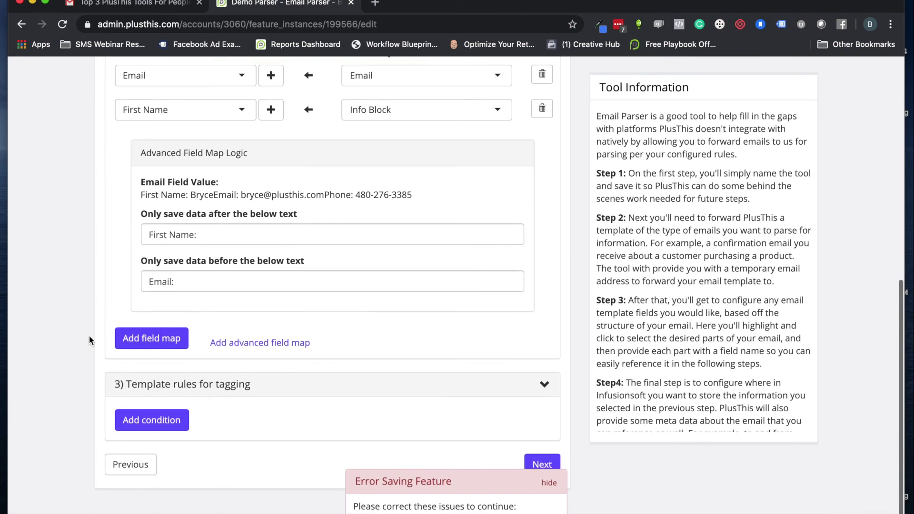
{"action": "left_click", "coordinate": [537, 463]}
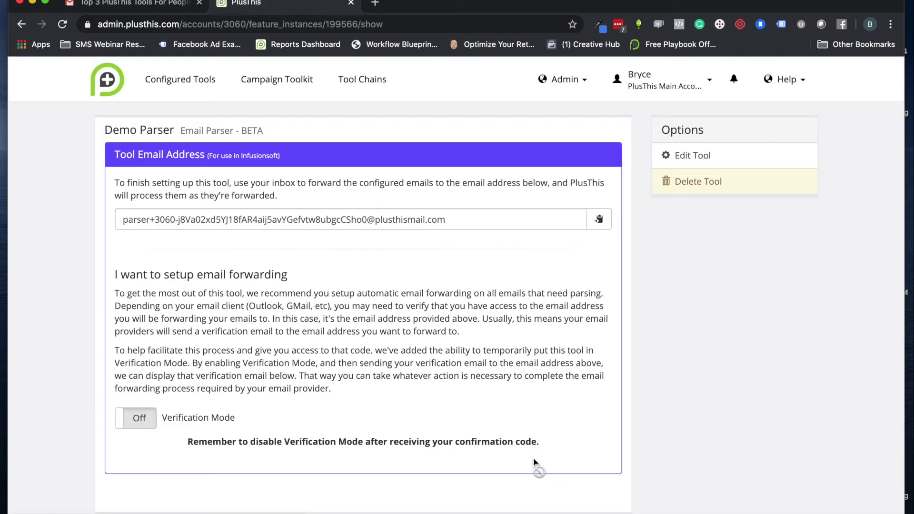
{"action": "left_click", "coordinate": [602, 219]}
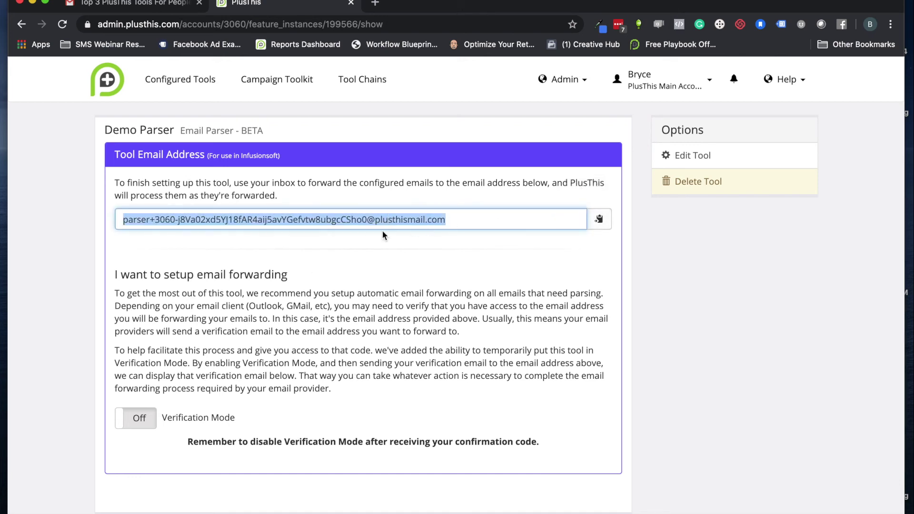